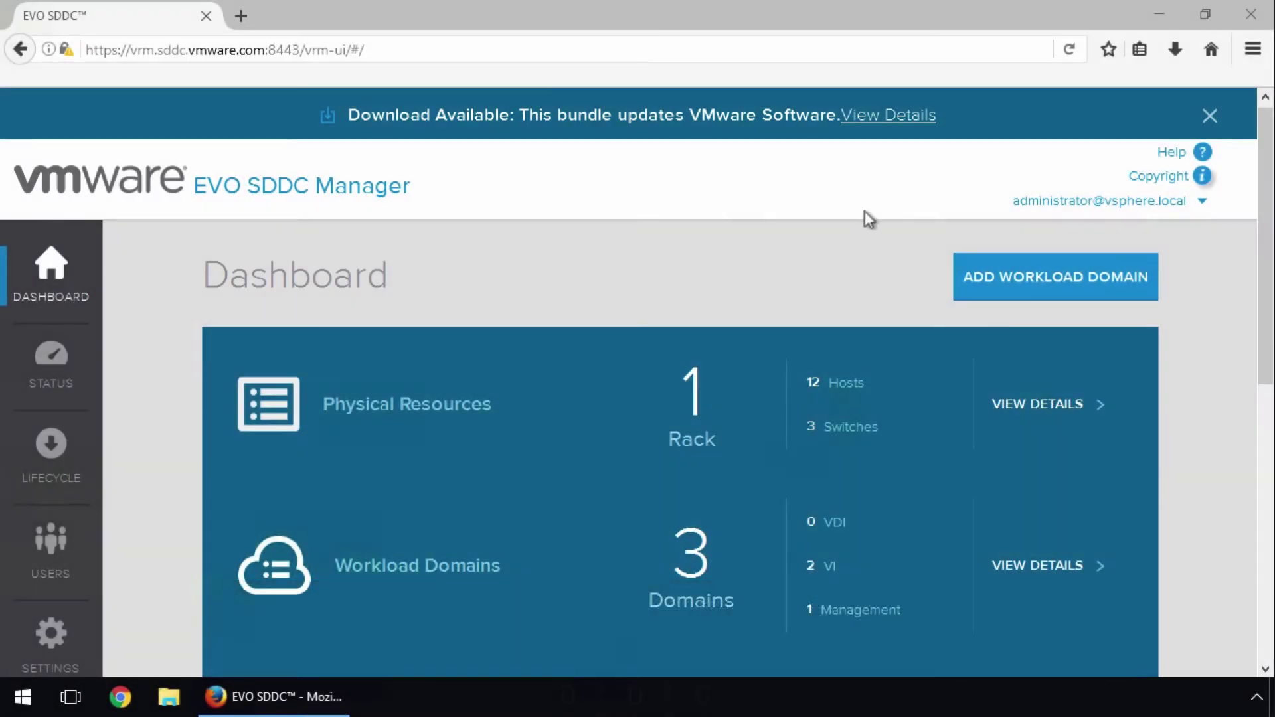
# Step: Read through the vmware Software-2.1.0-4814901 bundle details, which still require a prior download
pyautogui.click(888, 117)
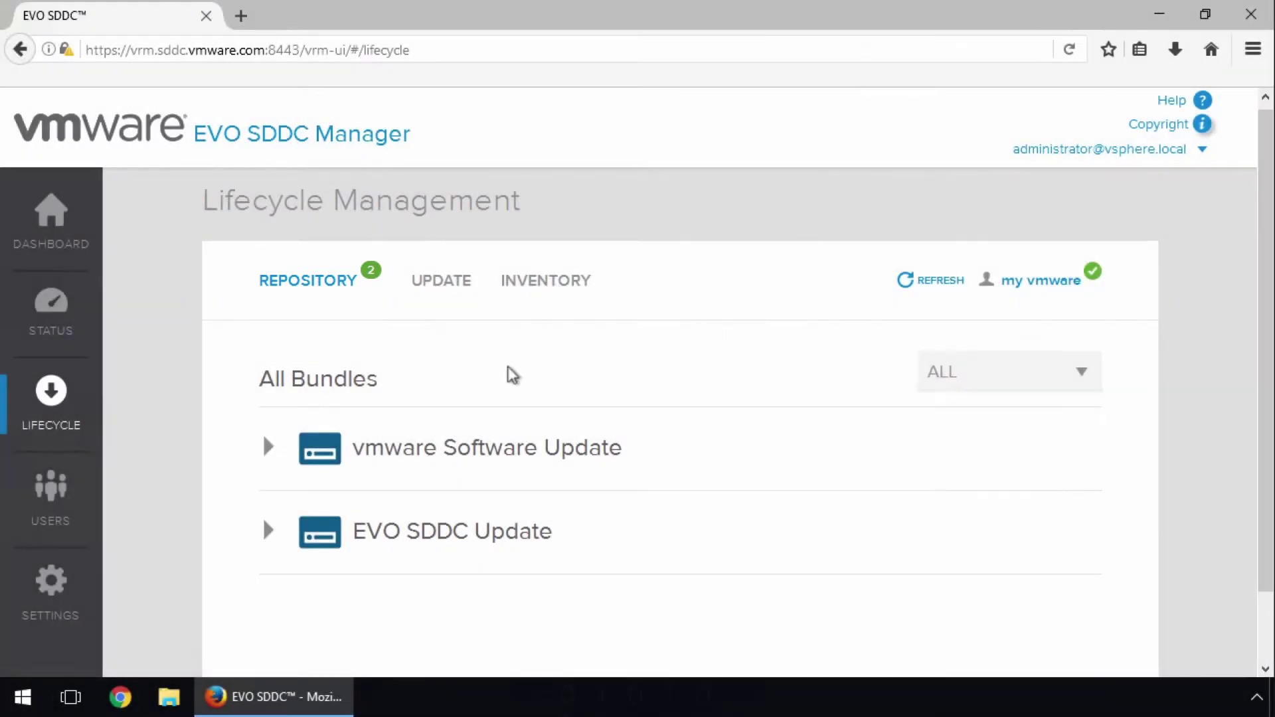
pyautogui.click(269, 449)
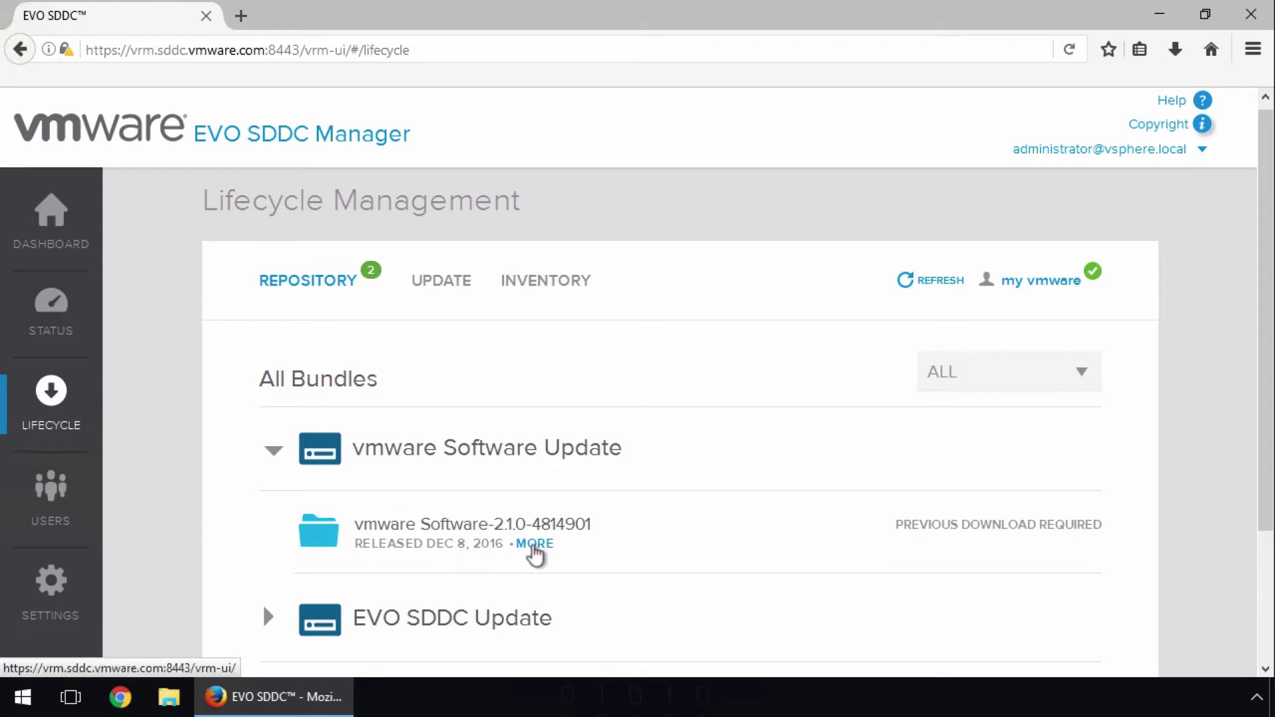
pyautogui.click(535, 544)
pyautogui.moveTo(1264, 360); pyautogui.dragTo(1266, 670)
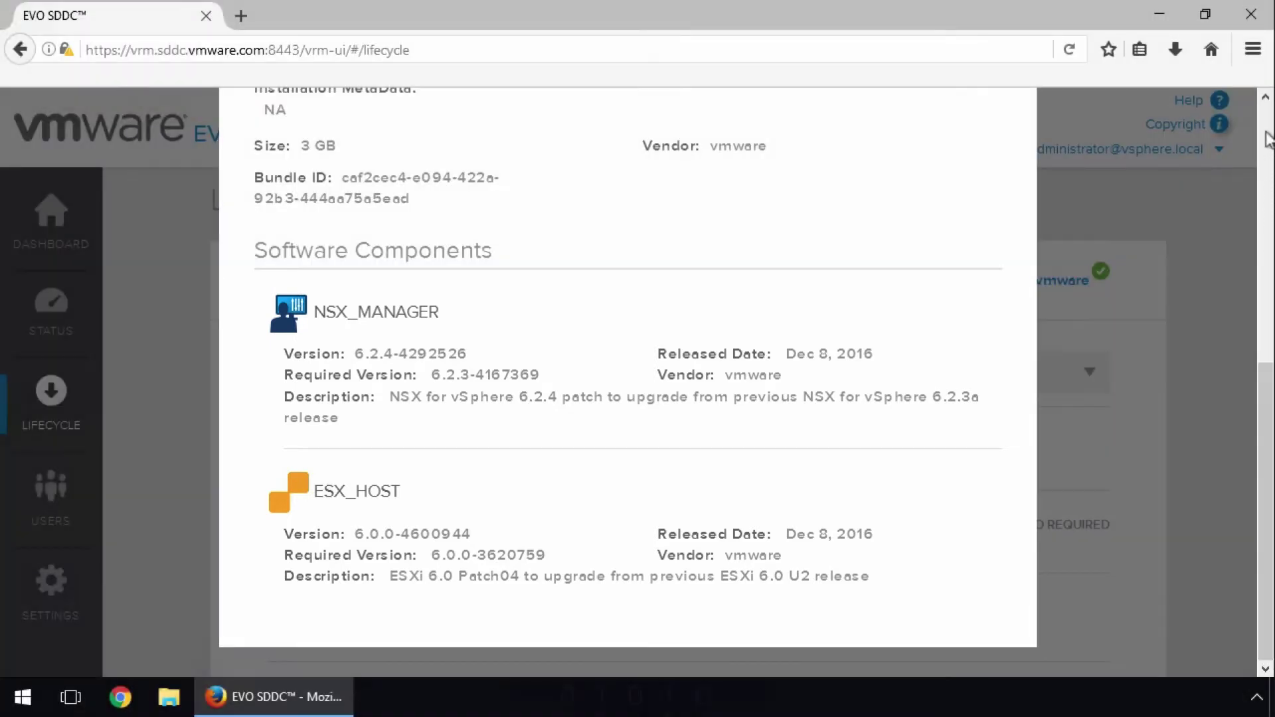
pyautogui.click(1266, 137)
pyautogui.click(1010, 134)
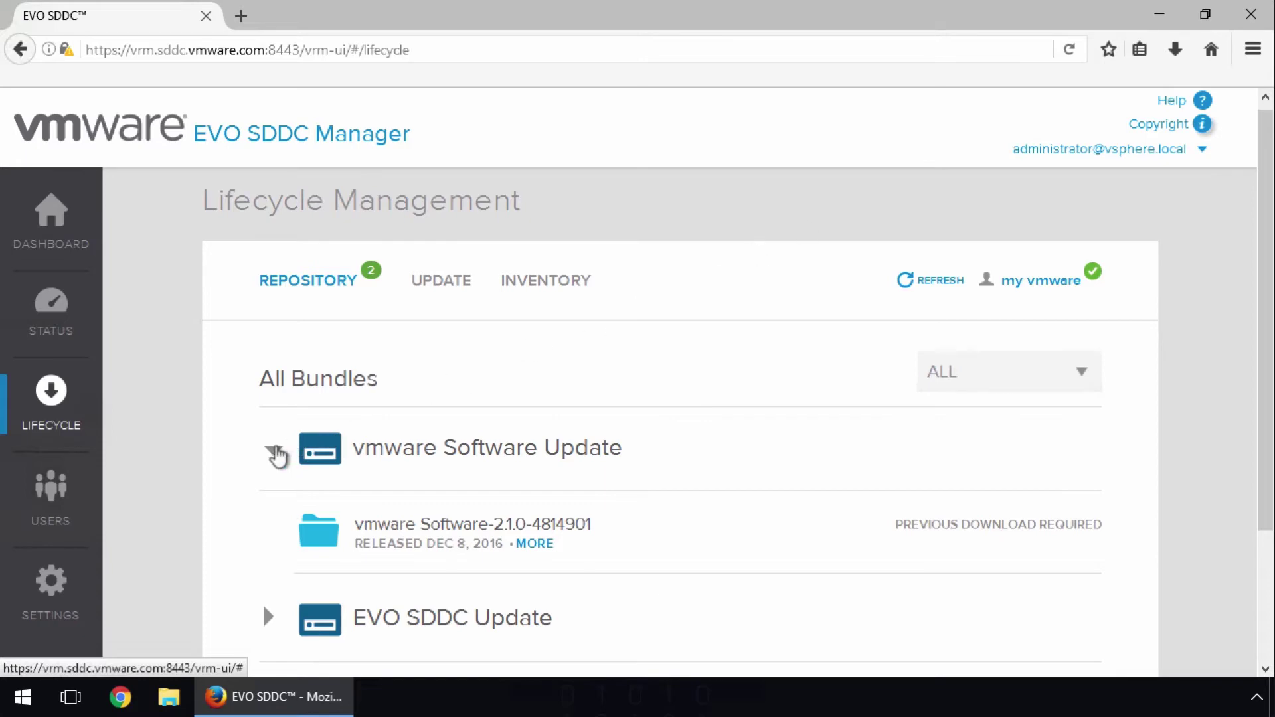
pyautogui.click(273, 449)
pyautogui.click(272, 532)
# Step: Read the EVO SDDC 2.1.0-4816336 bundle details (Critical severity, 4.2 GB) and close them
pyautogui.click(535, 628)
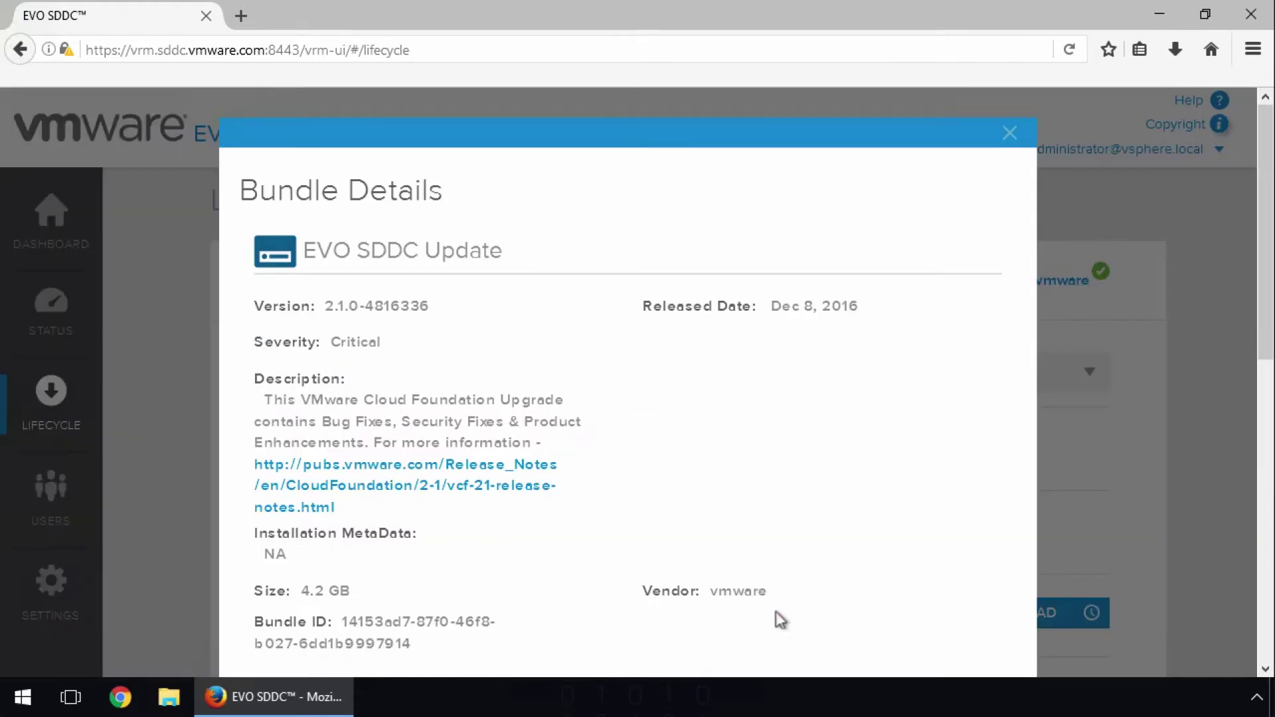
pyautogui.click(1266, 477)
pyautogui.moveTo(1266, 477); pyautogui.dragTo(1254, 664)
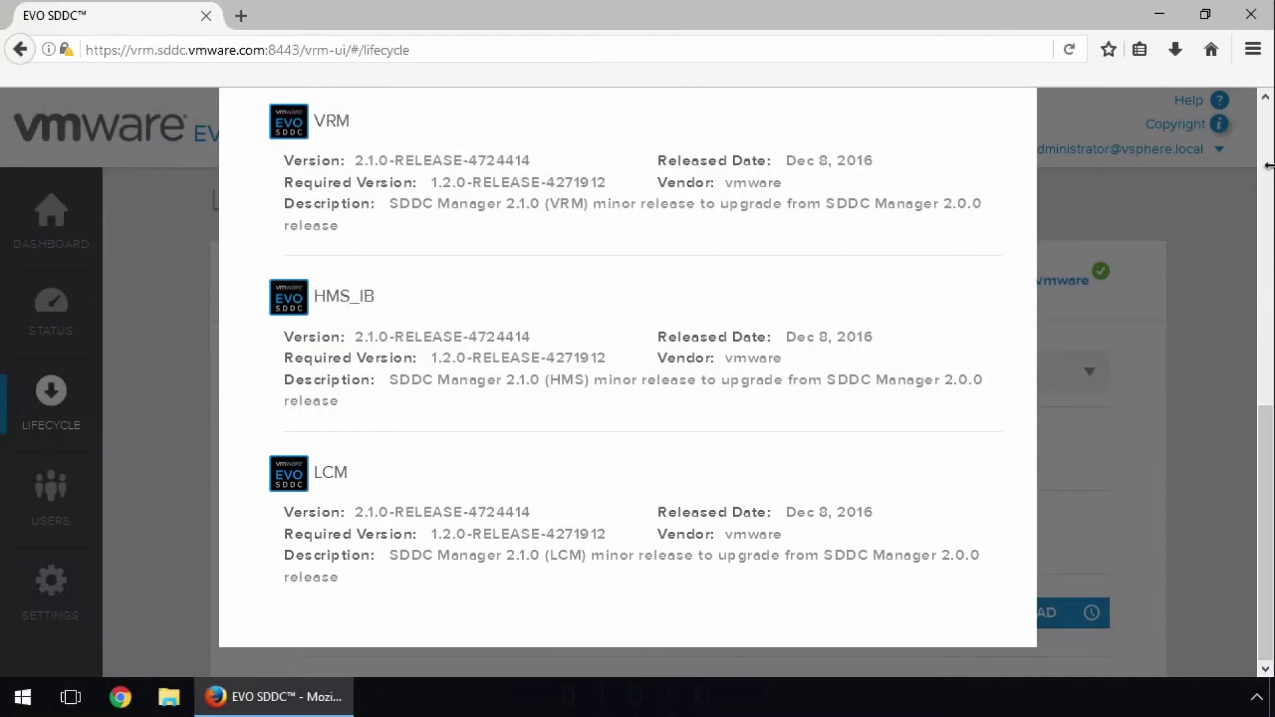
pyautogui.click(1267, 149)
pyautogui.click(1015, 132)
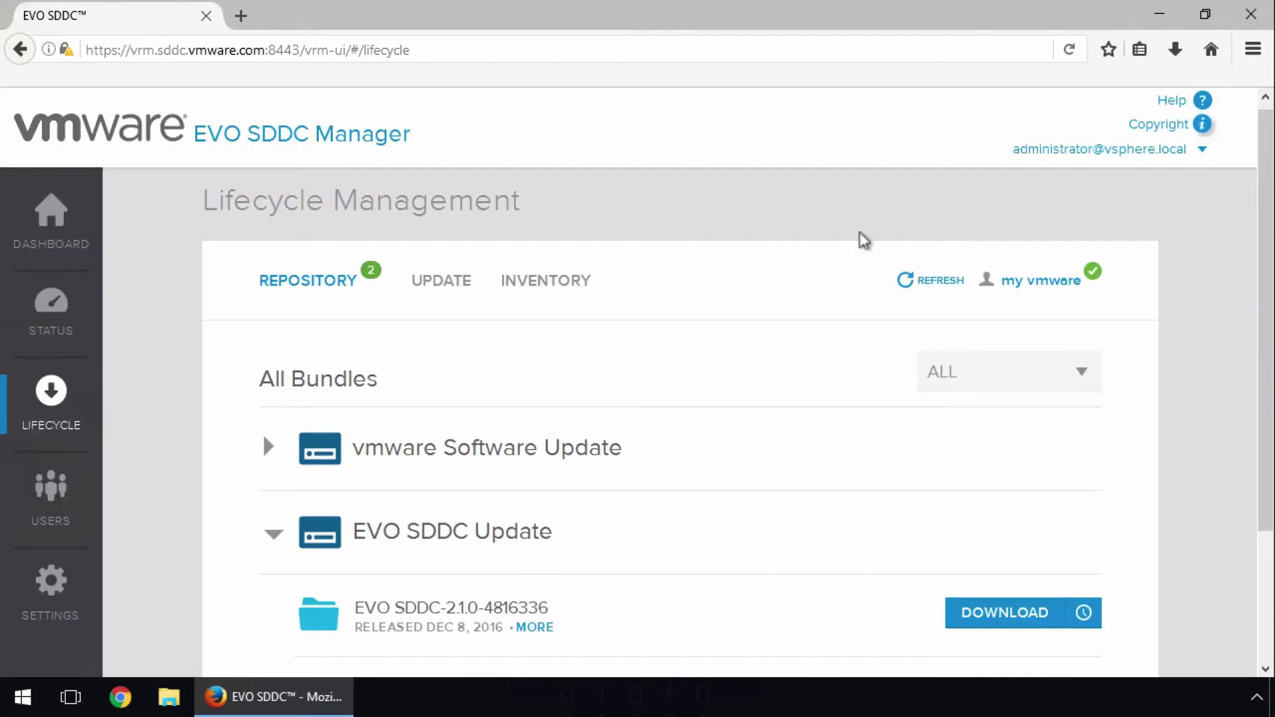
# Step: Download the EVO SDDC-2.1.0-4816336 bundle and refresh until it shows Downloaded
pyautogui.click(1004, 613)
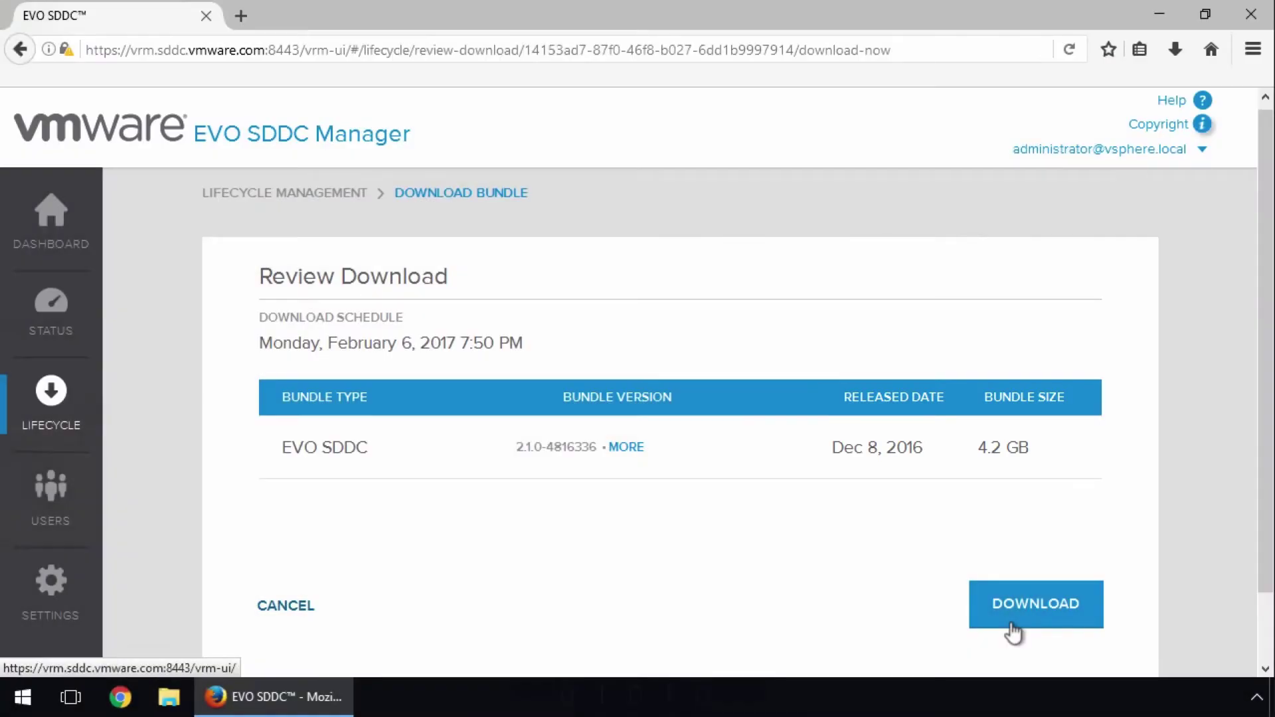
pyautogui.click(1036, 623)
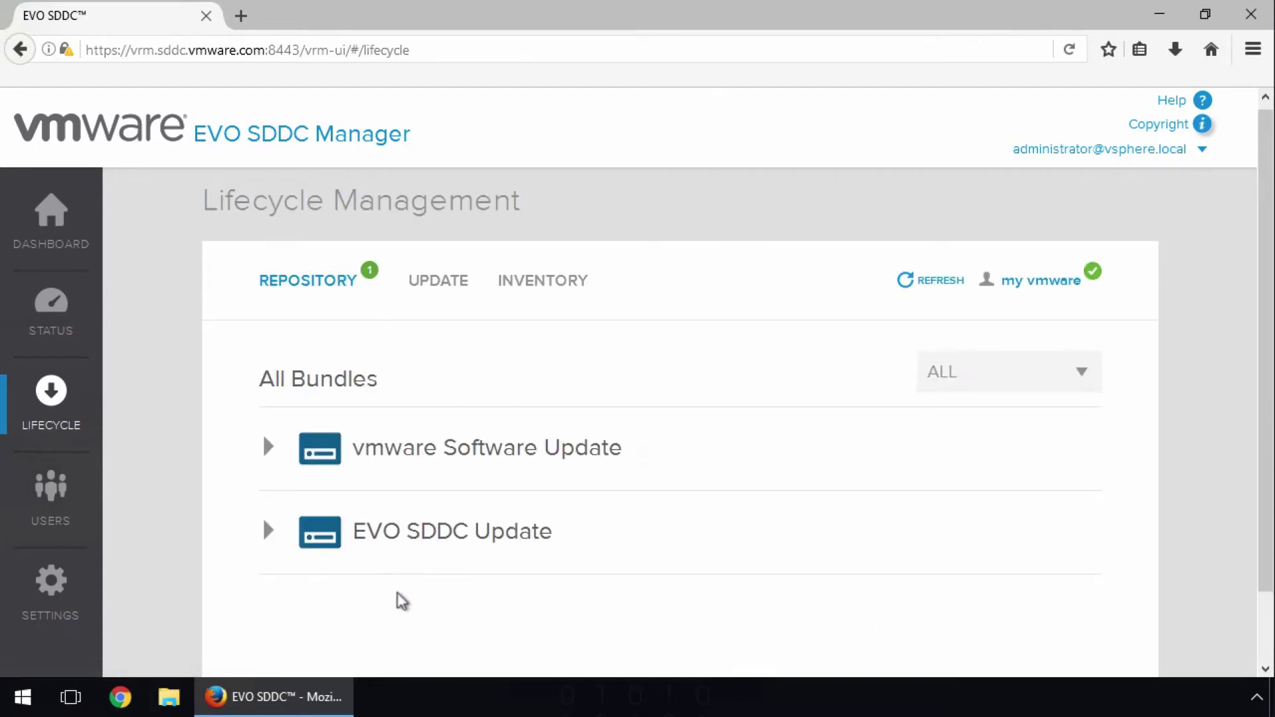
pyautogui.click(269, 535)
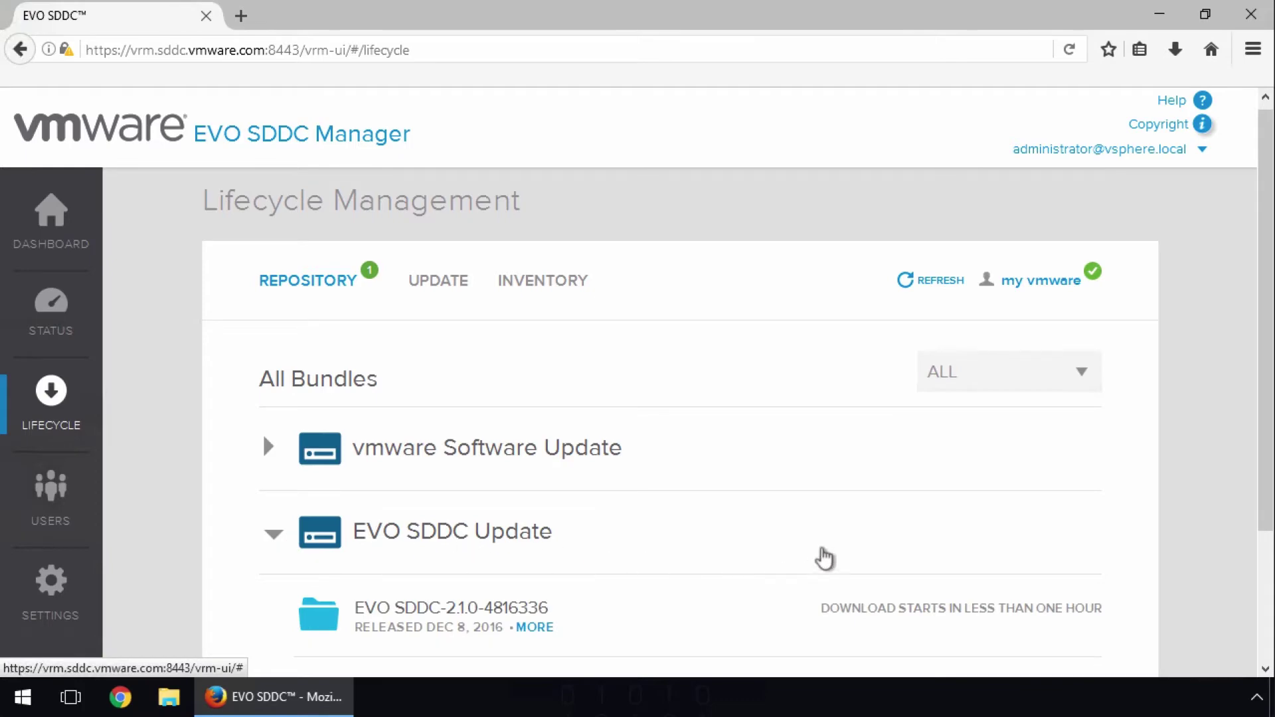
pyautogui.click(938, 281)
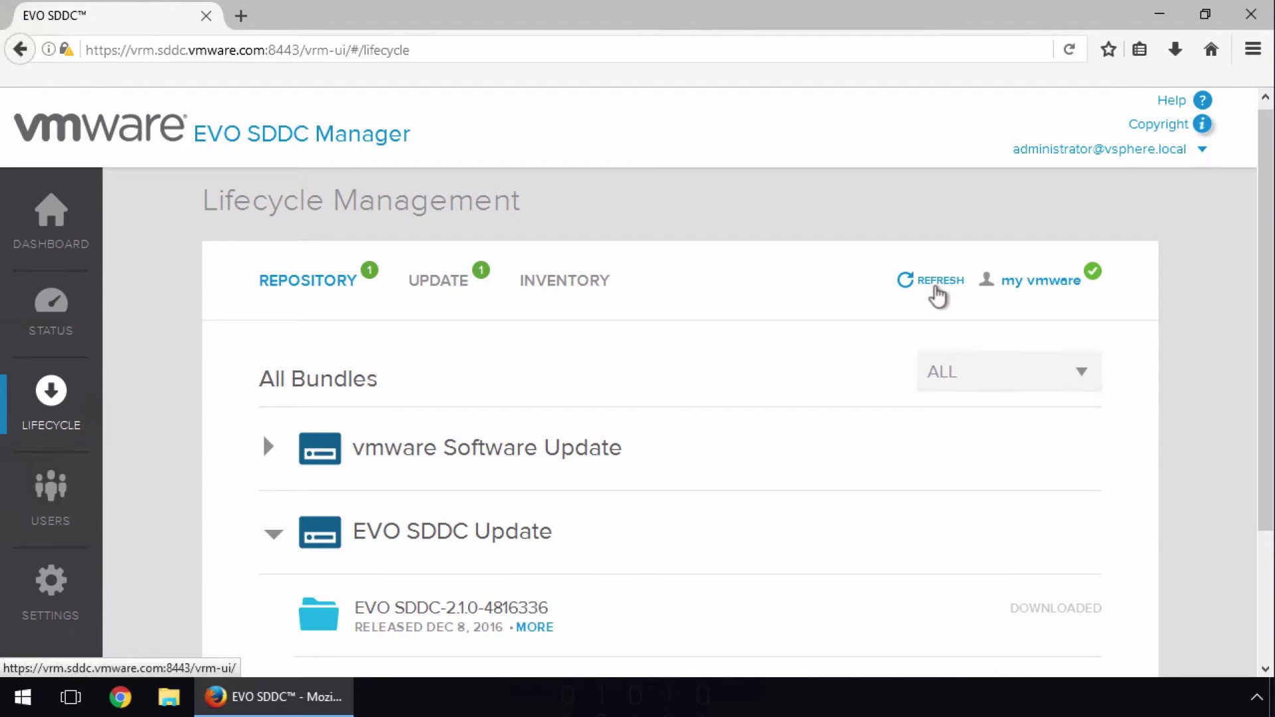
# Step: Download the vmware Software-2.1.0-4814901 bundle and refresh its download progress
pyautogui.click(273, 532)
pyautogui.click(269, 447)
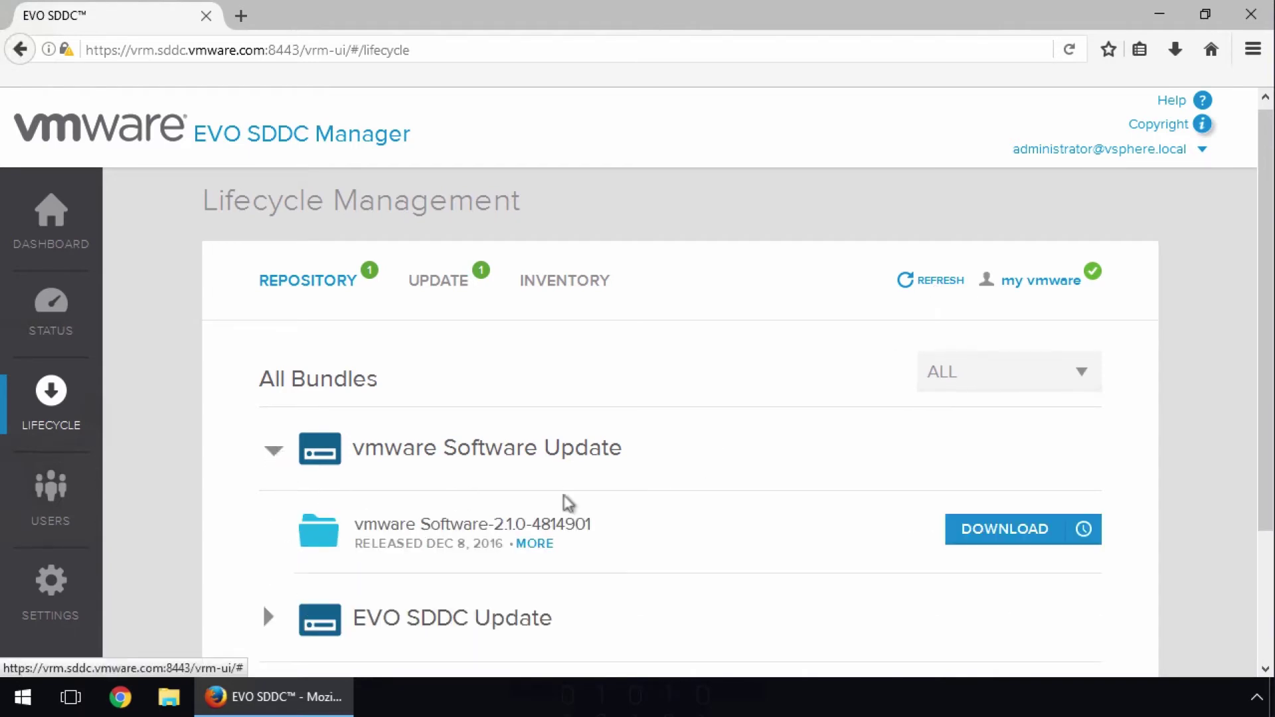
pyautogui.click(1004, 539)
pyautogui.click(1026, 621)
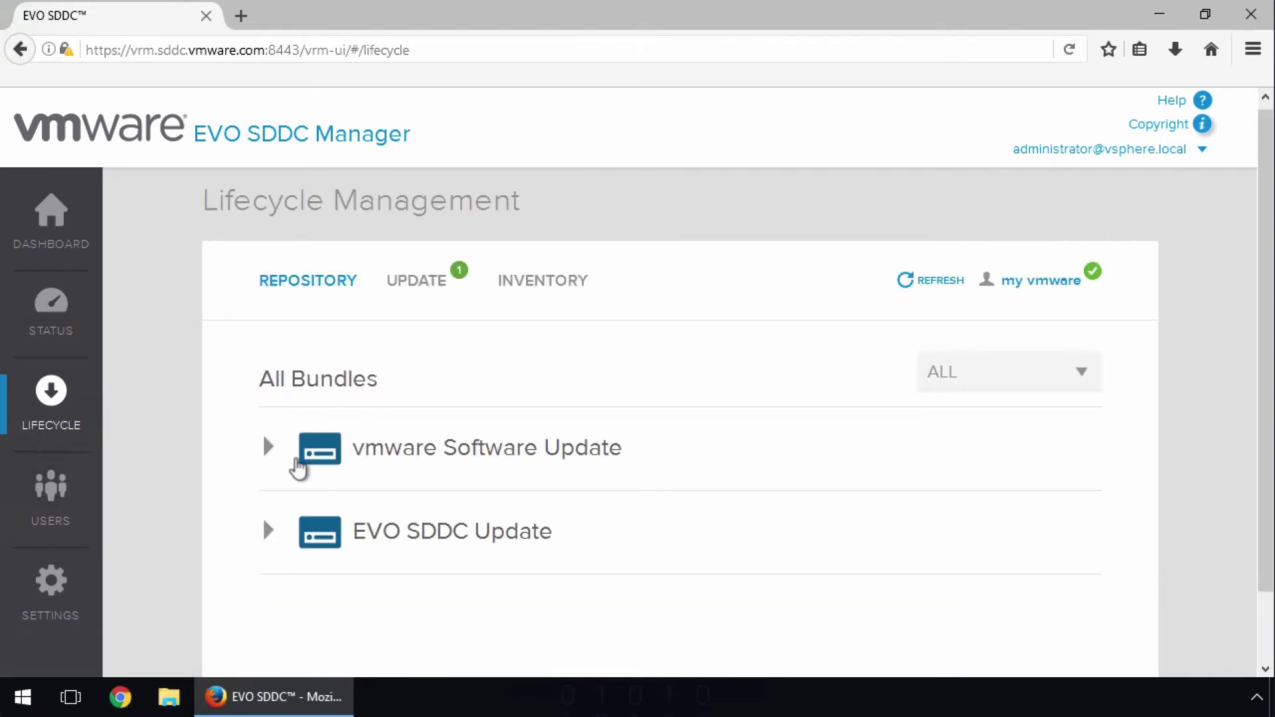
pyautogui.click(296, 465)
pyautogui.click(937, 286)
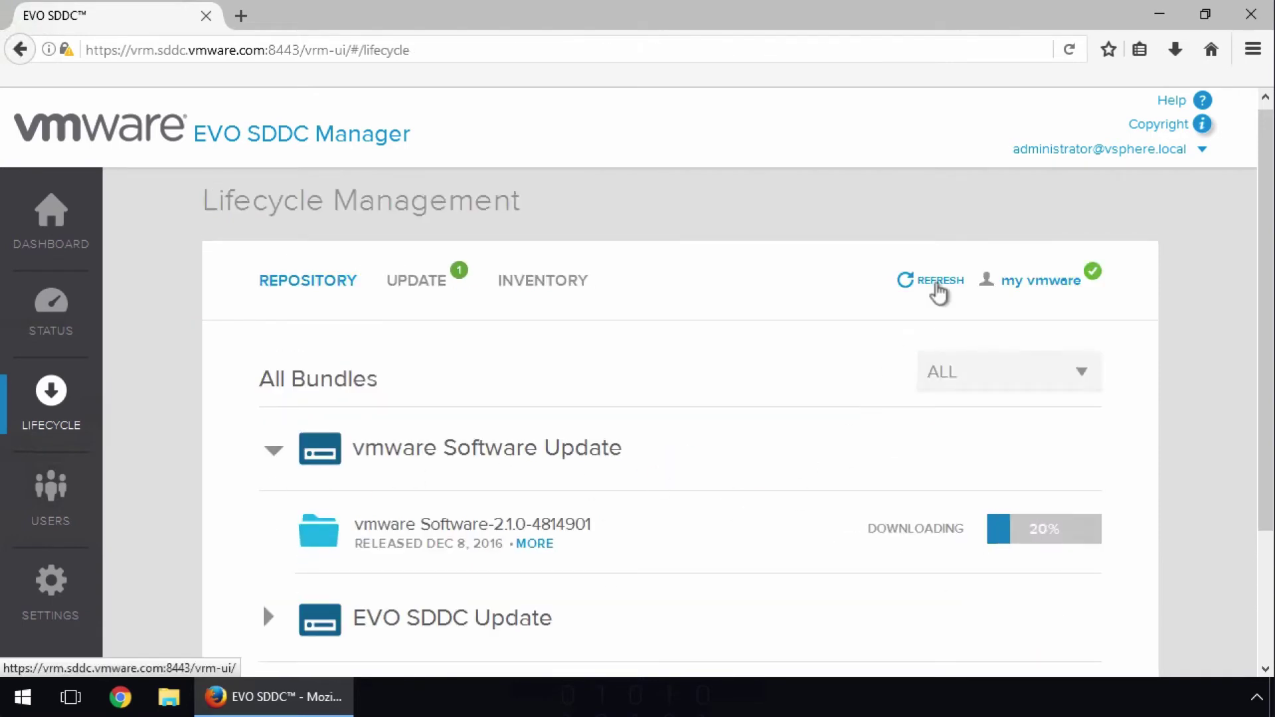
pyautogui.click(273, 454)
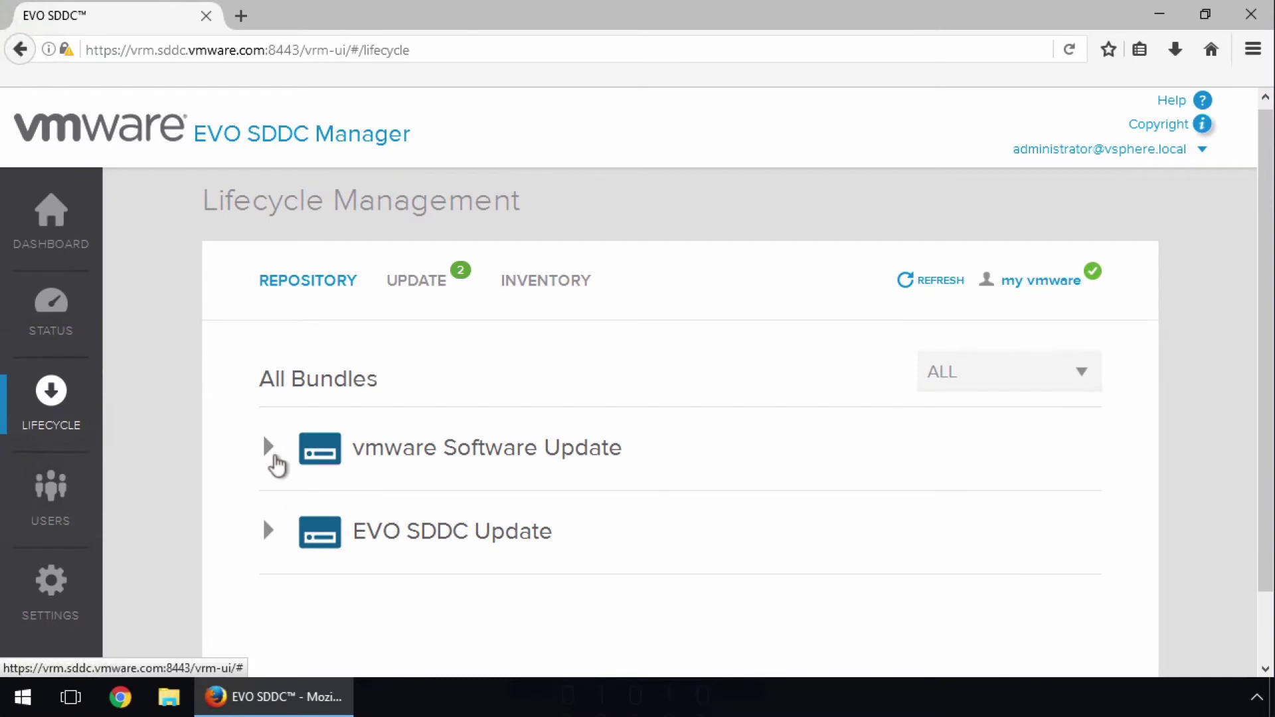
# Step: List the two available updates, then view inventory status for TMM-01, TMM-02 and Management-VCF-Rack-01
pyautogui.click(421, 294)
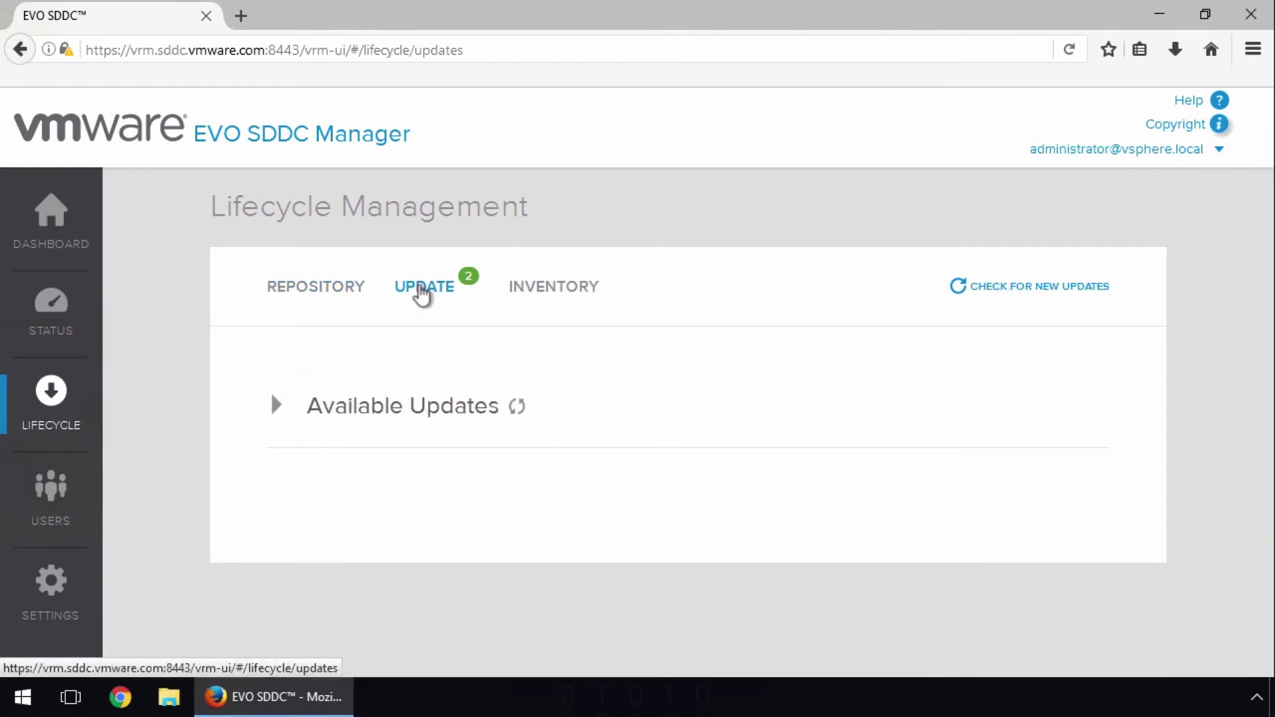
pyautogui.click(276, 406)
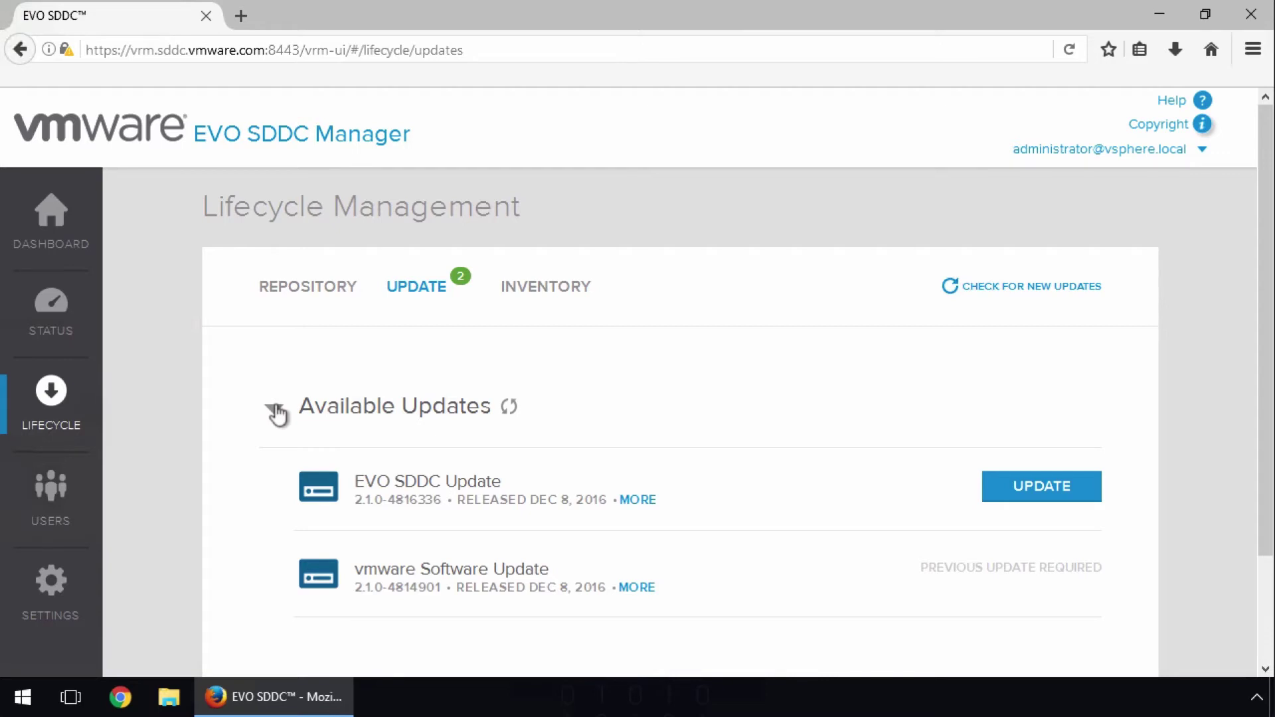
pyautogui.click(546, 300)
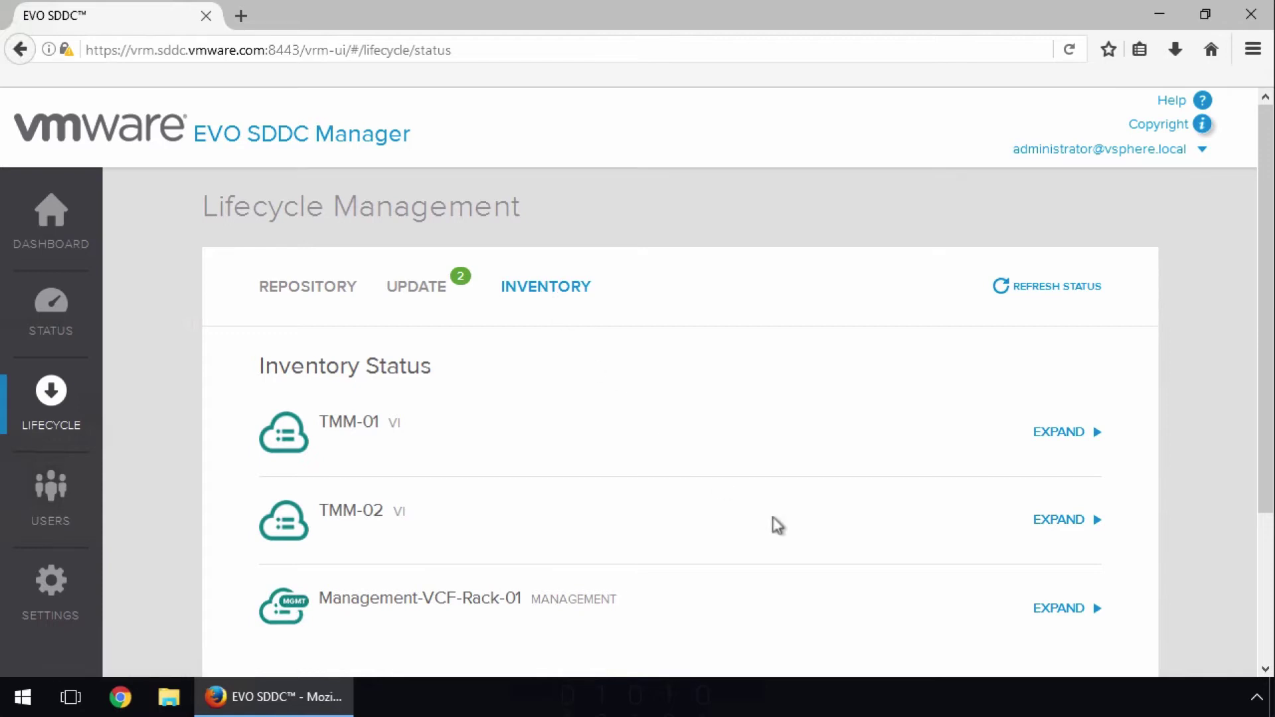
pyautogui.click(1069, 610)
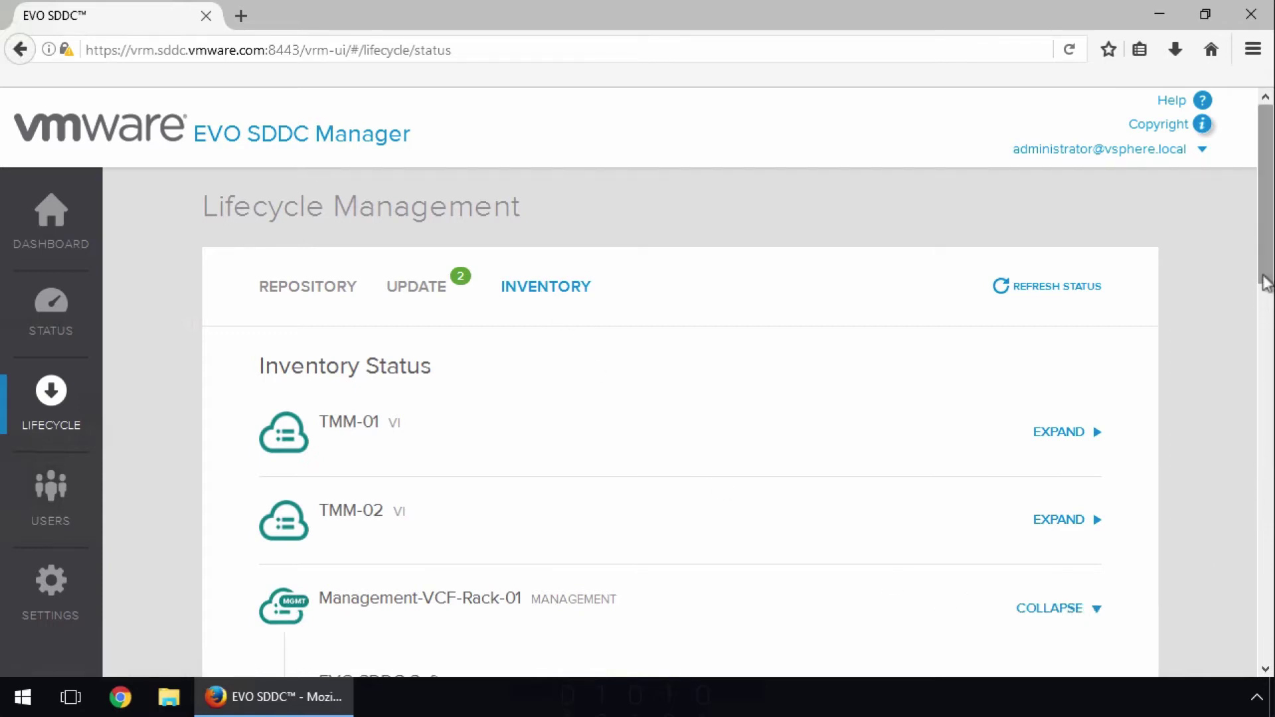
pyautogui.moveTo(1267, 284); pyautogui.dragTo(1264, 597)
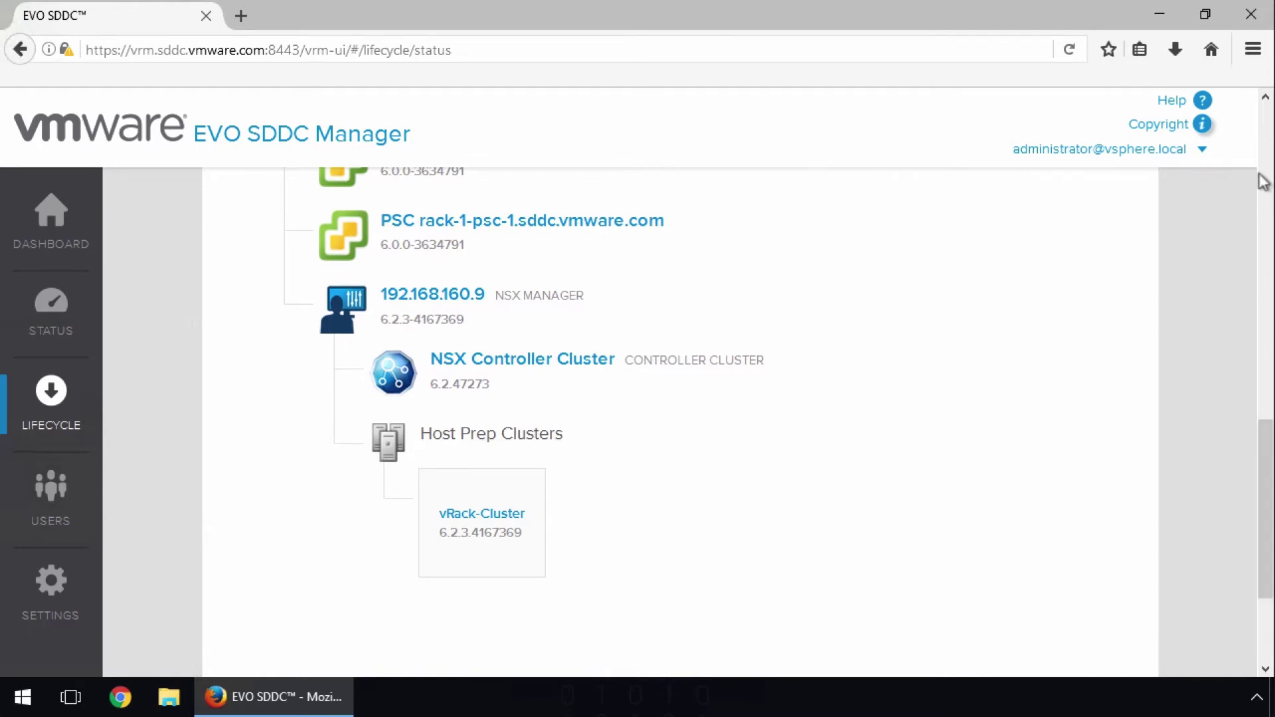
pyautogui.click(1266, 142)
pyautogui.click(1267, 123)
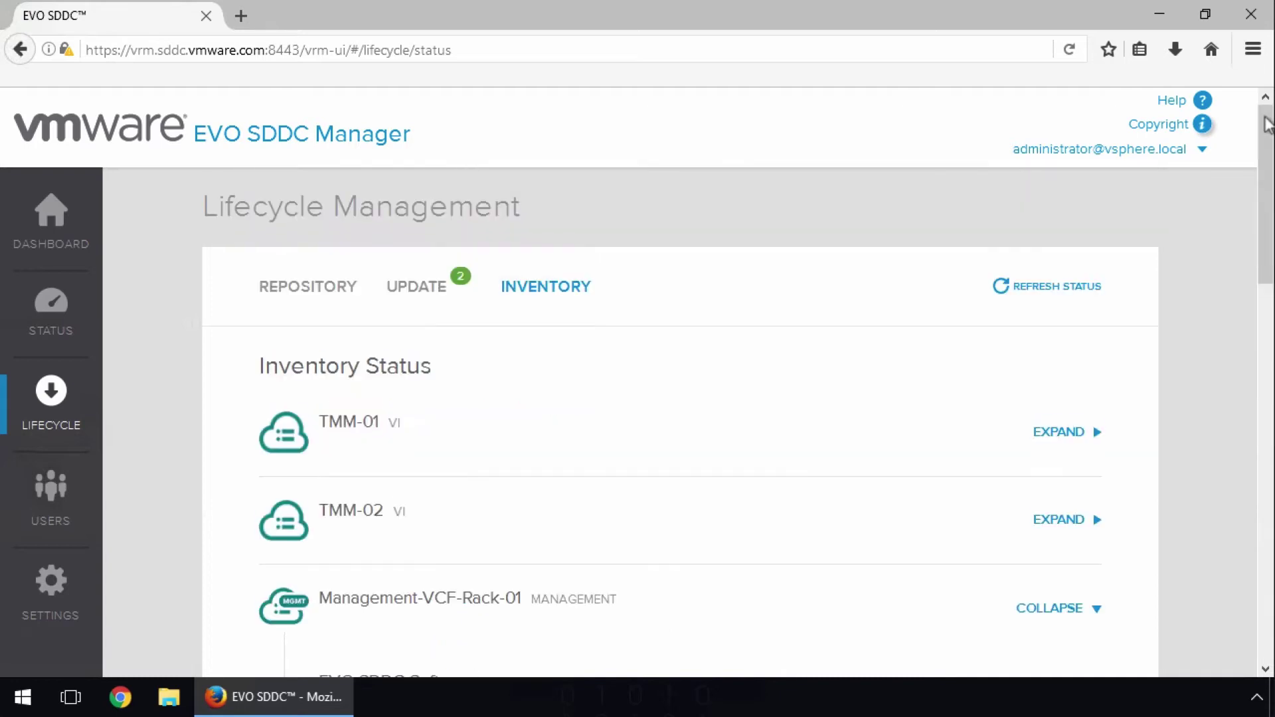
pyautogui.click(1089, 614)
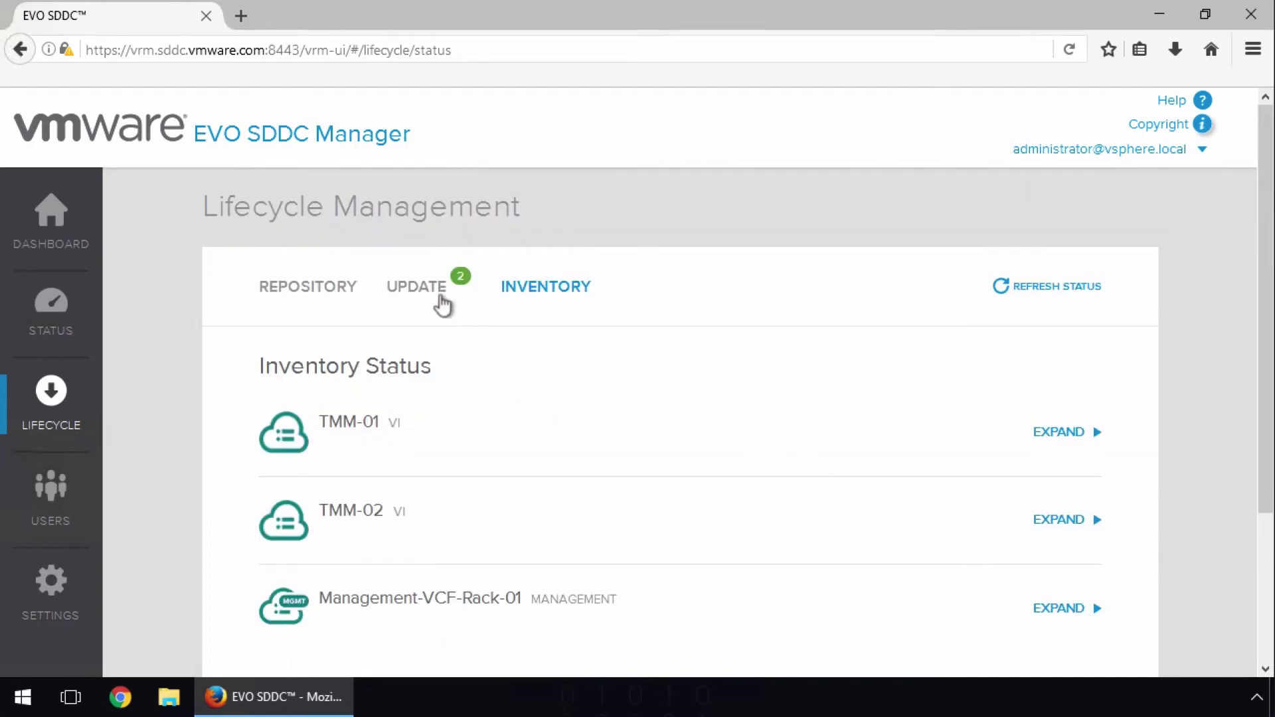
pyautogui.click(425, 290)
# Step: Review version changes and schedule EVO SDDC Update 2.1.0-4816336 for Management-VCF-Rack-01 at 02/06/2017 8:13PM
pyautogui.click(274, 406)
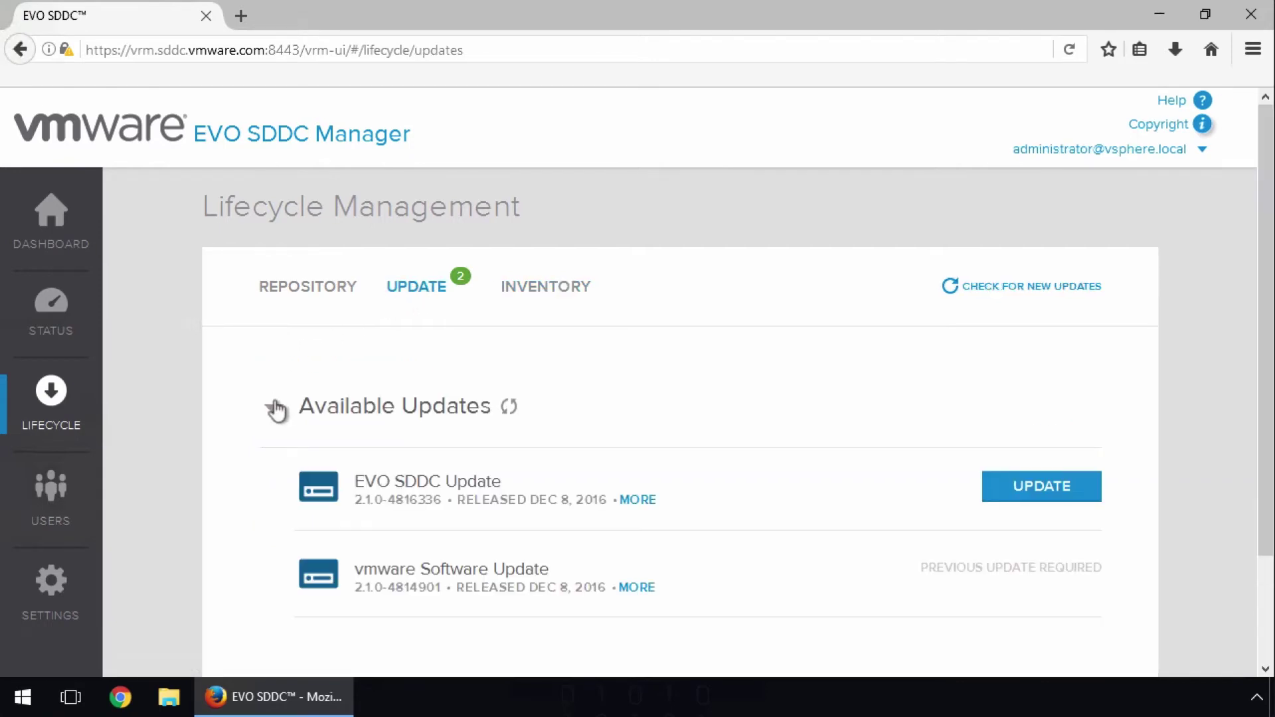
pyautogui.click(1047, 512)
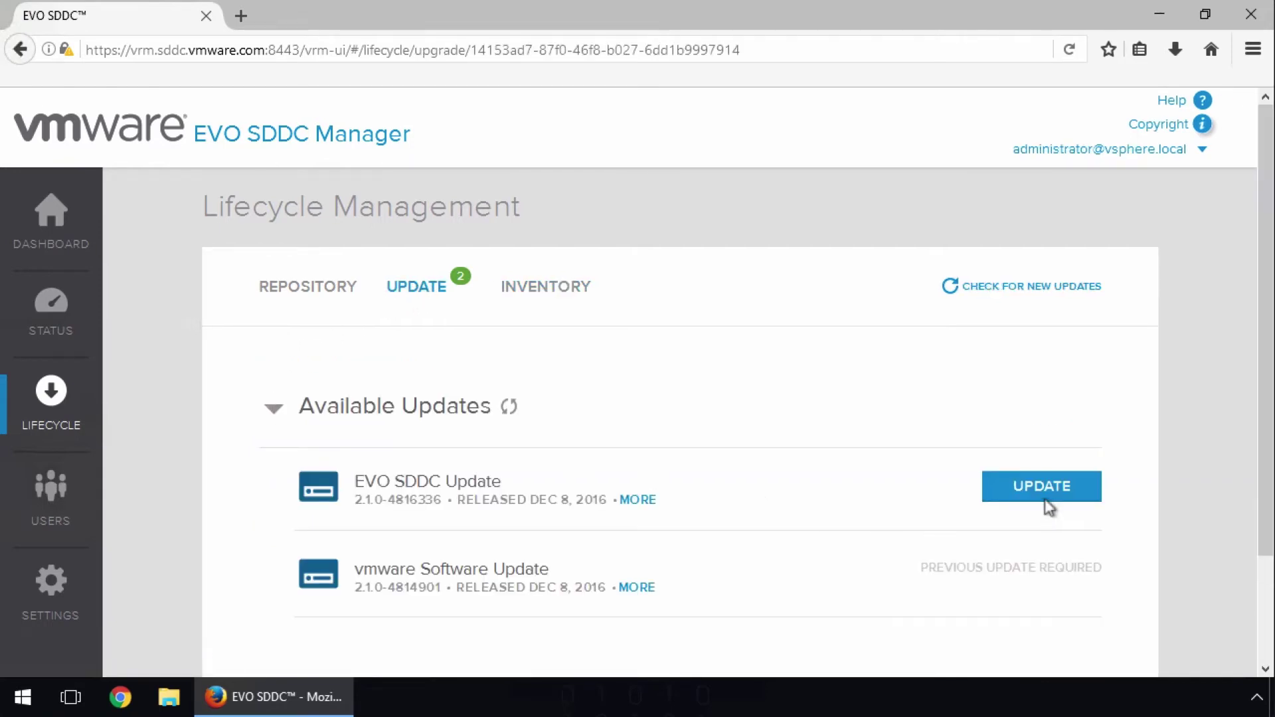
pyautogui.scroll(-3, 1257, 584)
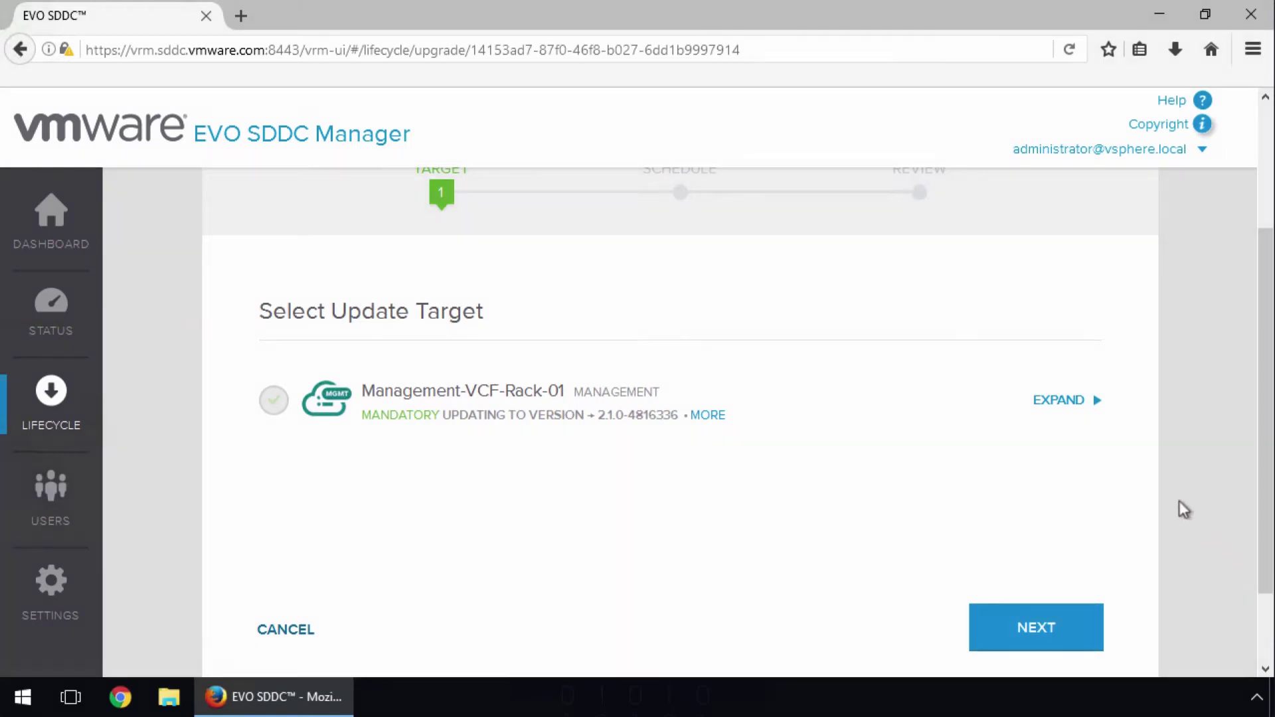
pyautogui.click(1094, 400)
pyautogui.scroll(-5, 1234, 408)
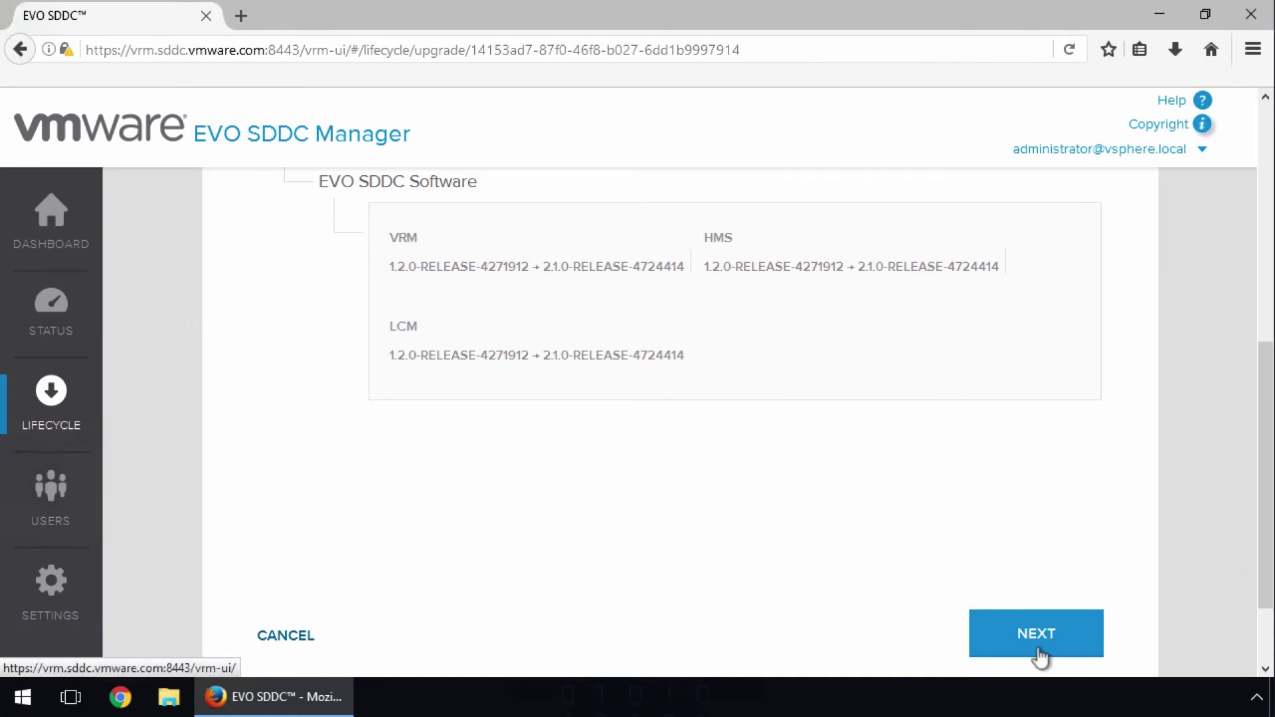
pyautogui.click(1040, 649)
pyautogui.scroll(3, 1268, 469)
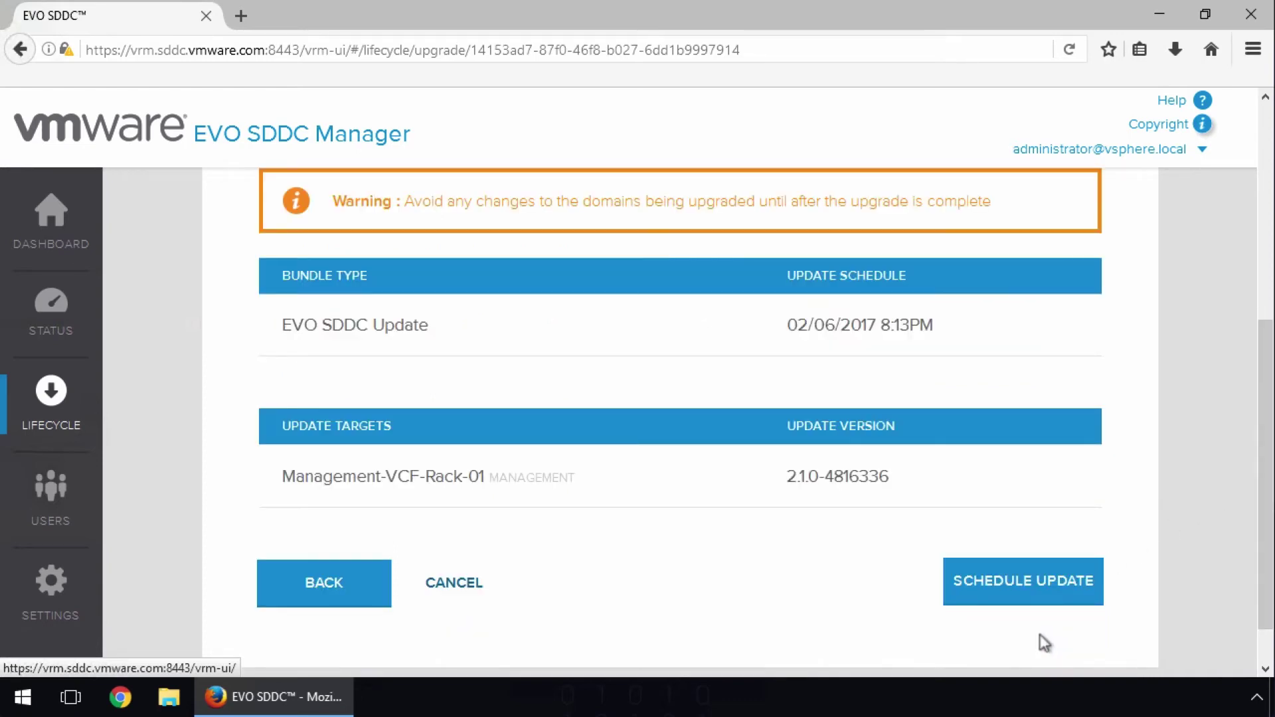
pyautogui.click(1039, 606)
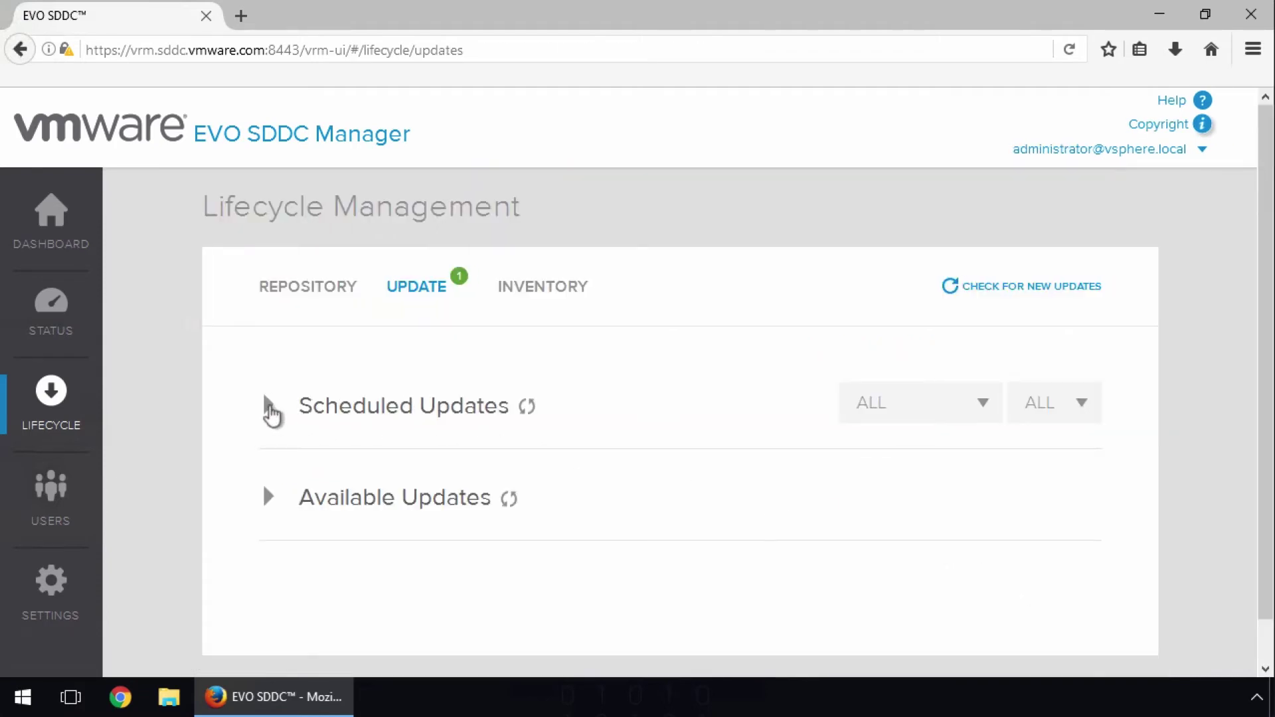
pyautogui.click(268, 407)
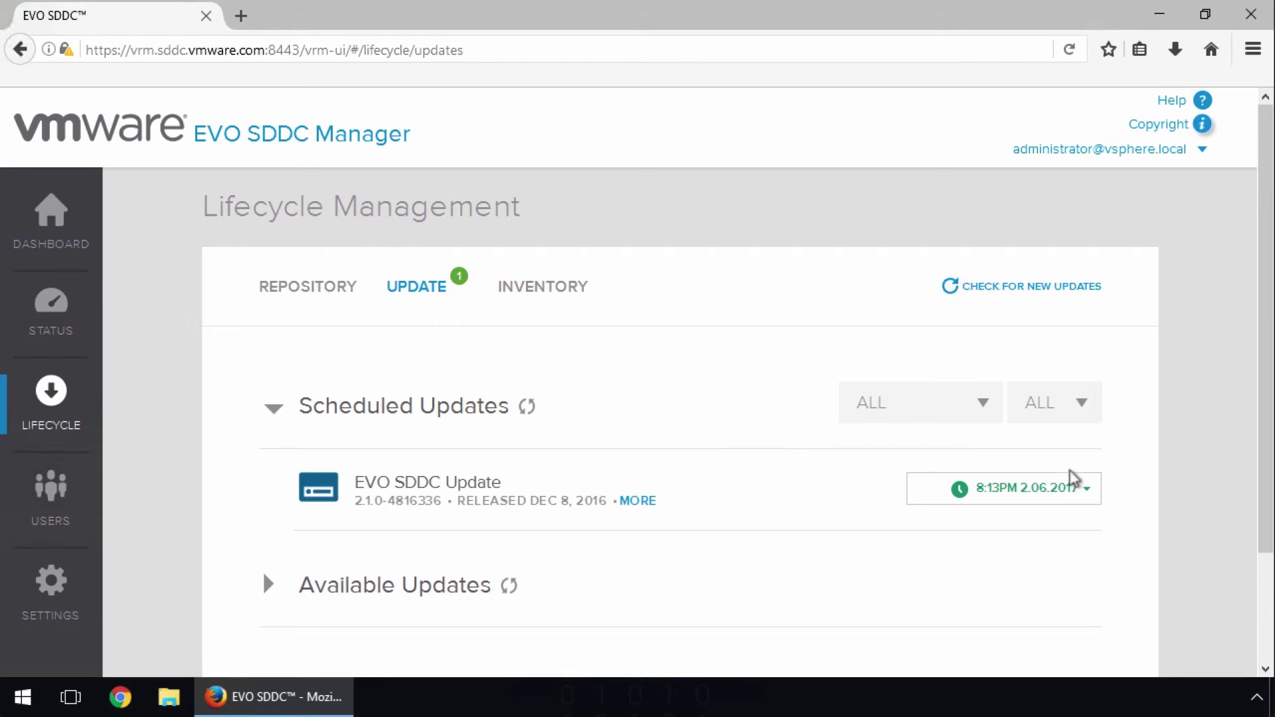
# Step: Open the scheduled update's details and verify Completed, with VRM, HMS, LCM at 2.1.0-RELEASE-4724414
pyautogui.click(1087, 493)
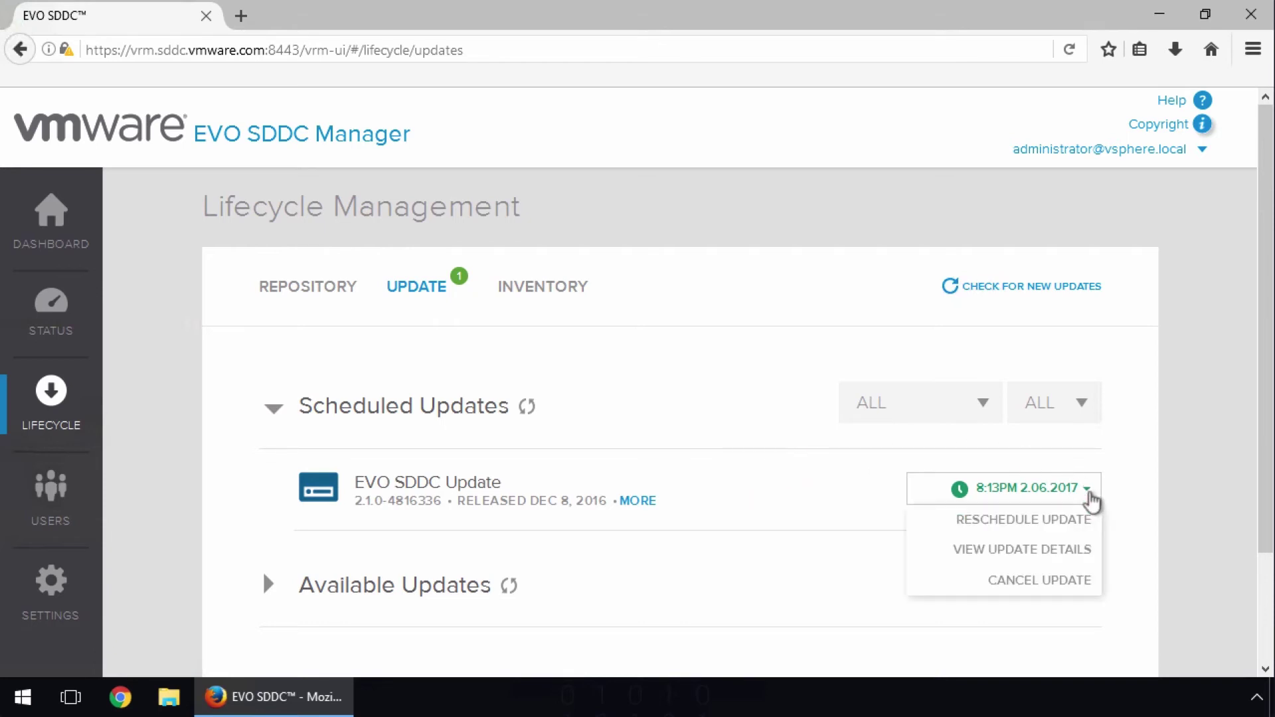
pyautogui.click(1085, 554)
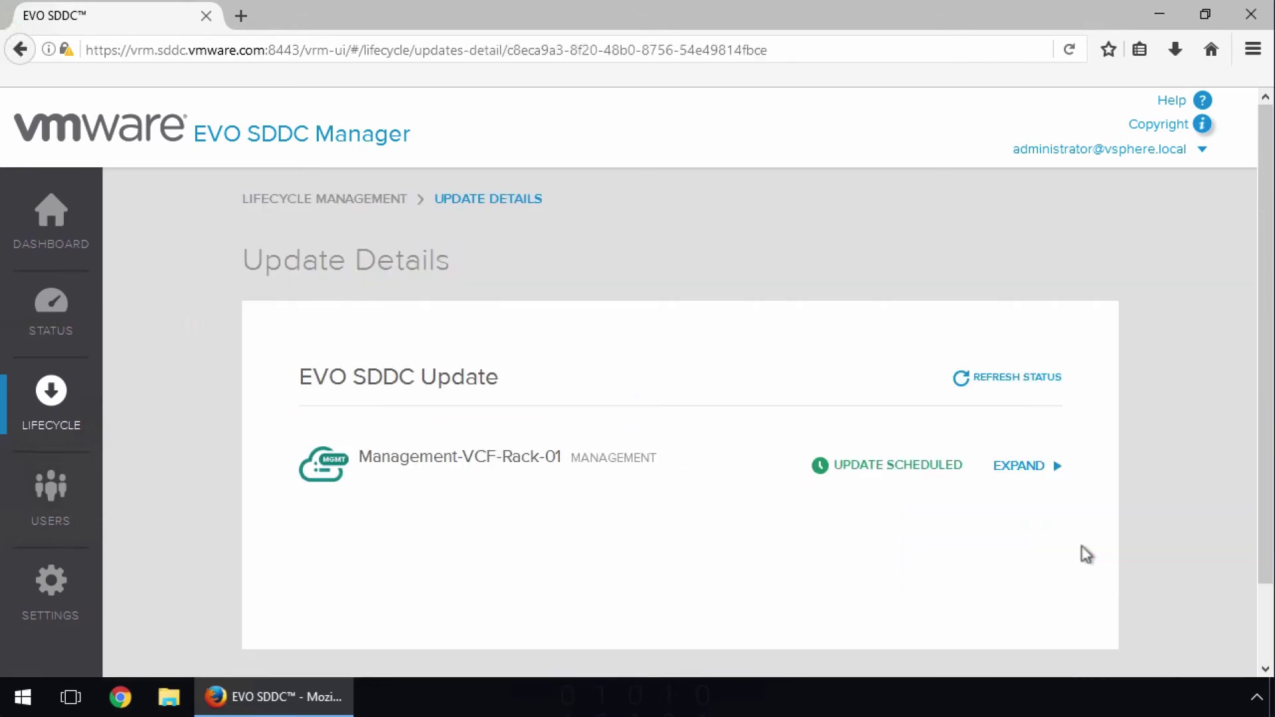
pyautogui.click(1057, 469)
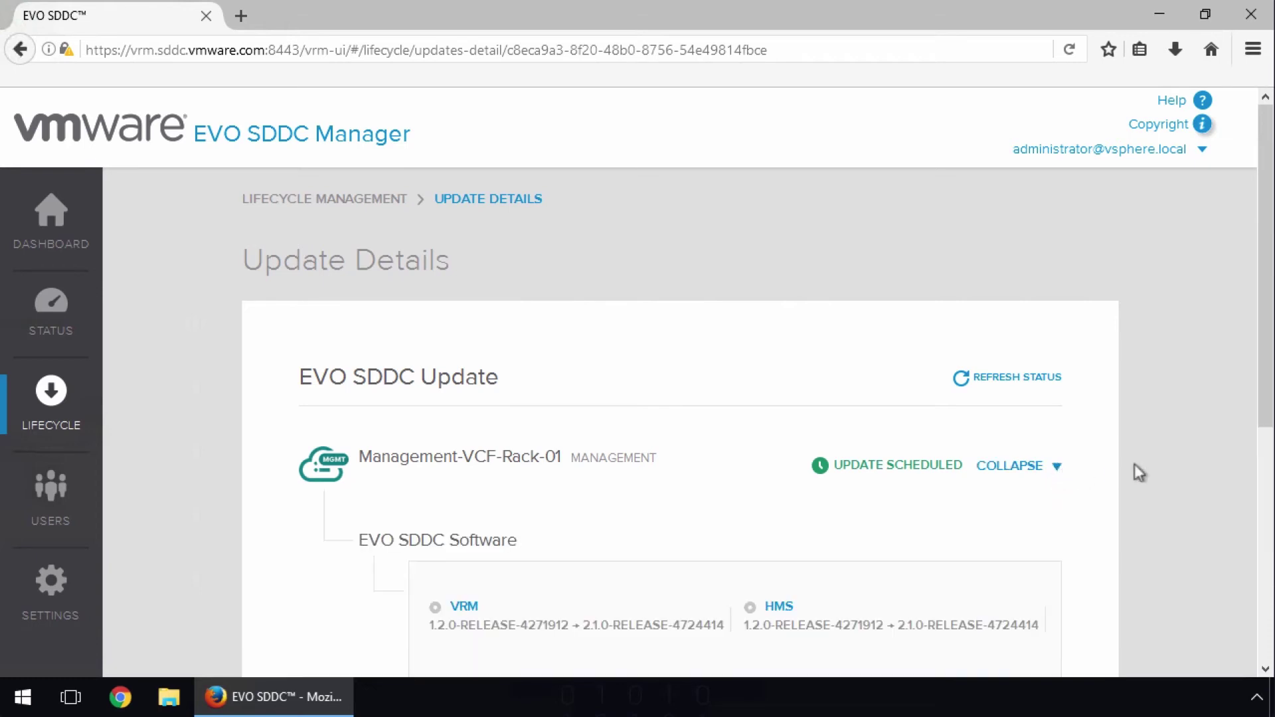
pyautogui.click(1267, 443)
pyautogui.moveTo(1267, 444); pyautogui.dragTo(1267, 475)
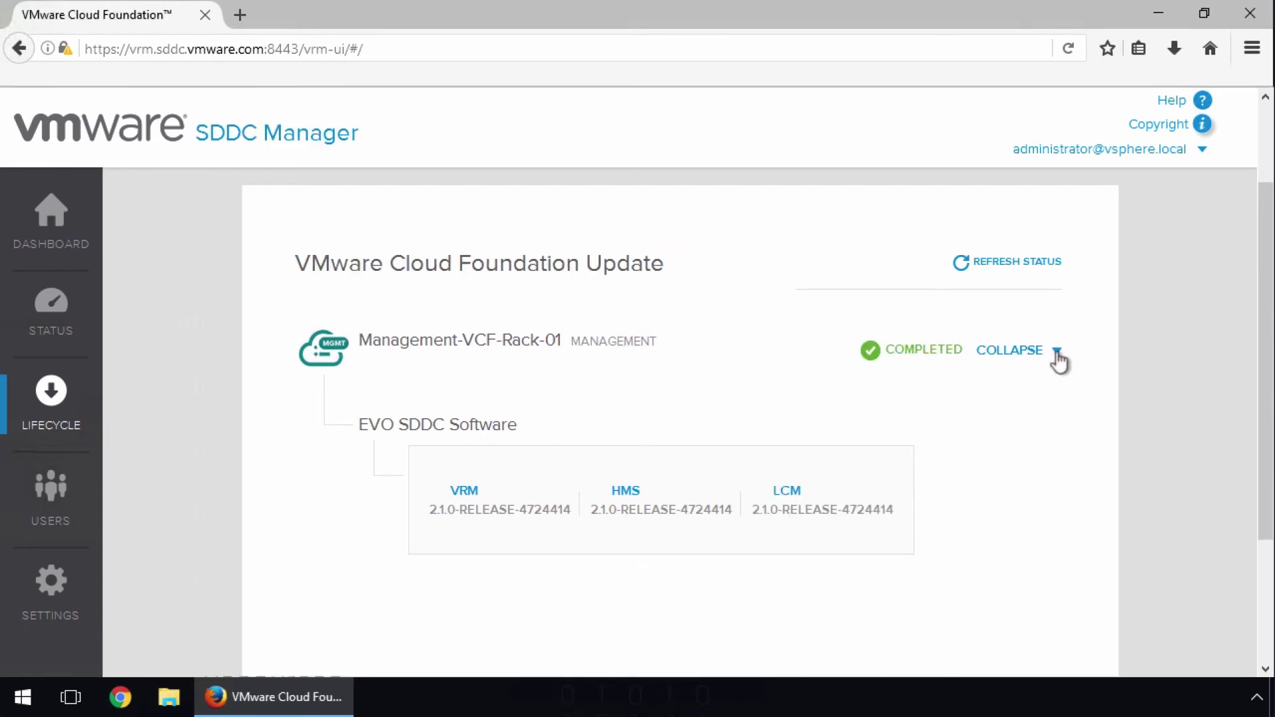
# Step: Go back to Lifecycle Management and start applying vmware Software Update 2.1.0-4814901
pyautogui.click(1057, 352)
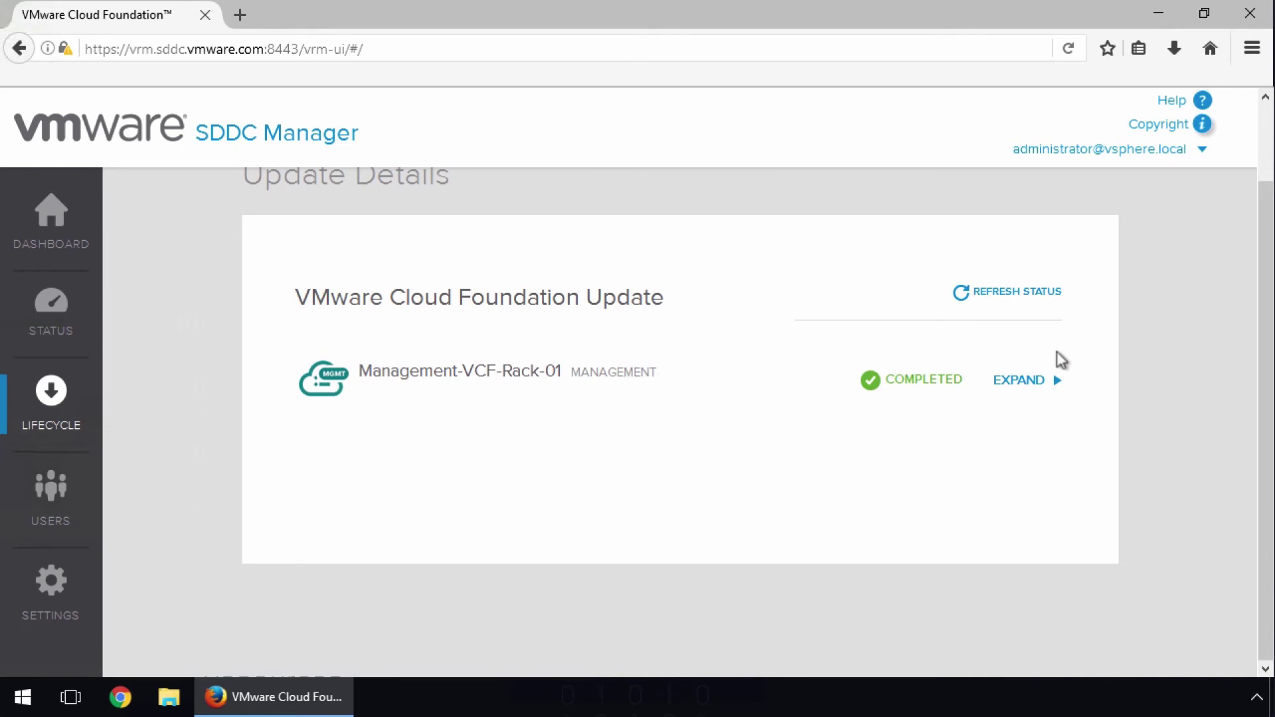
pyautogui.click(1265, 114)
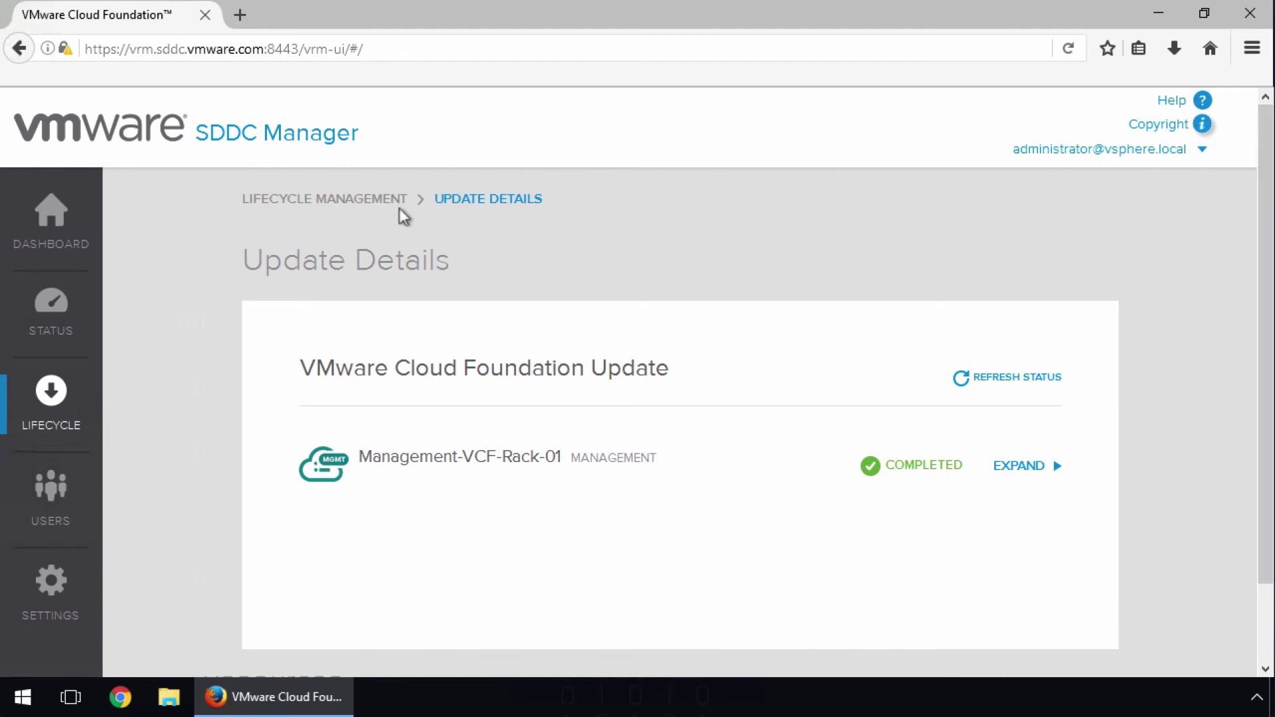
pyautogui.click(379, 199)
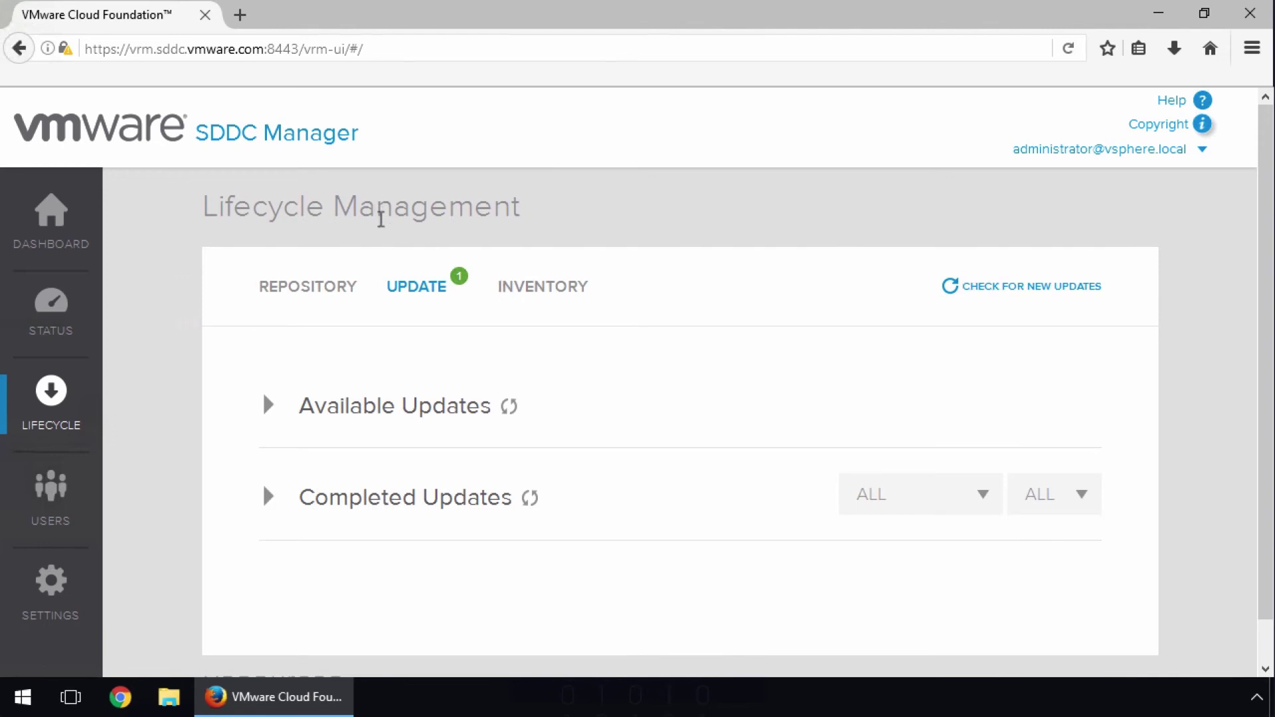
pyautogui.click(273, 412)
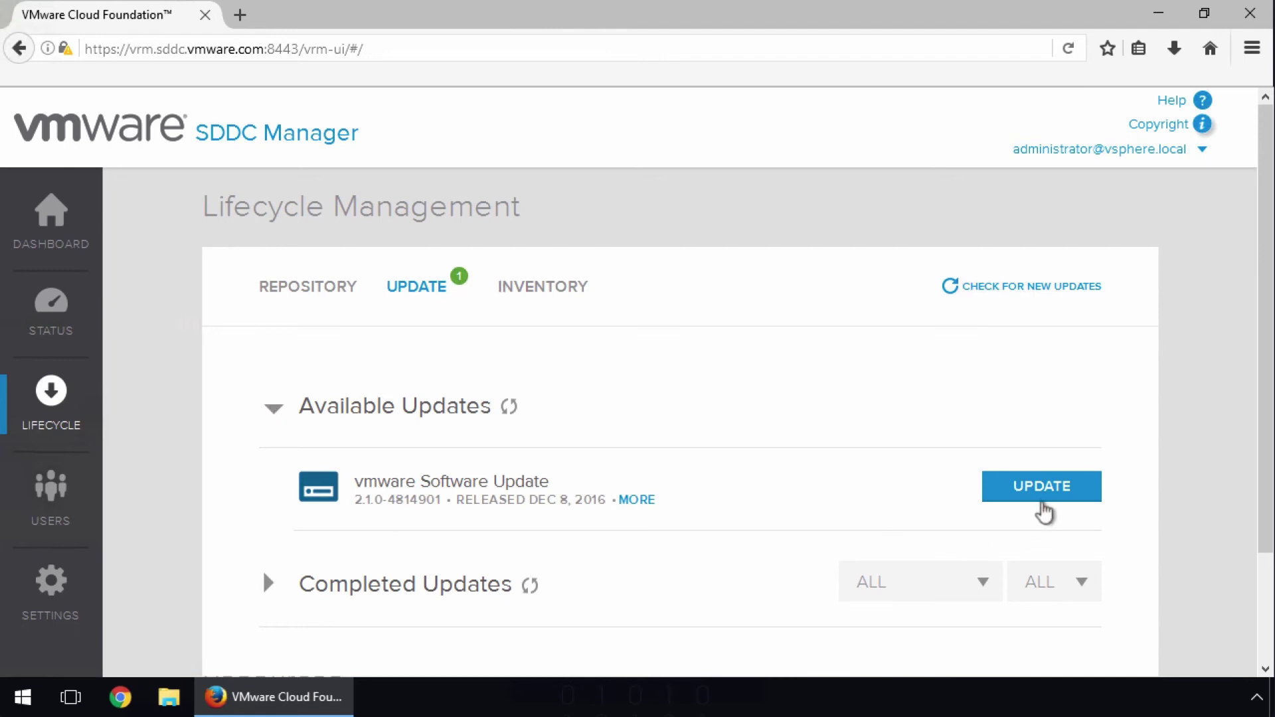
pyautogui.click(1041, 503)
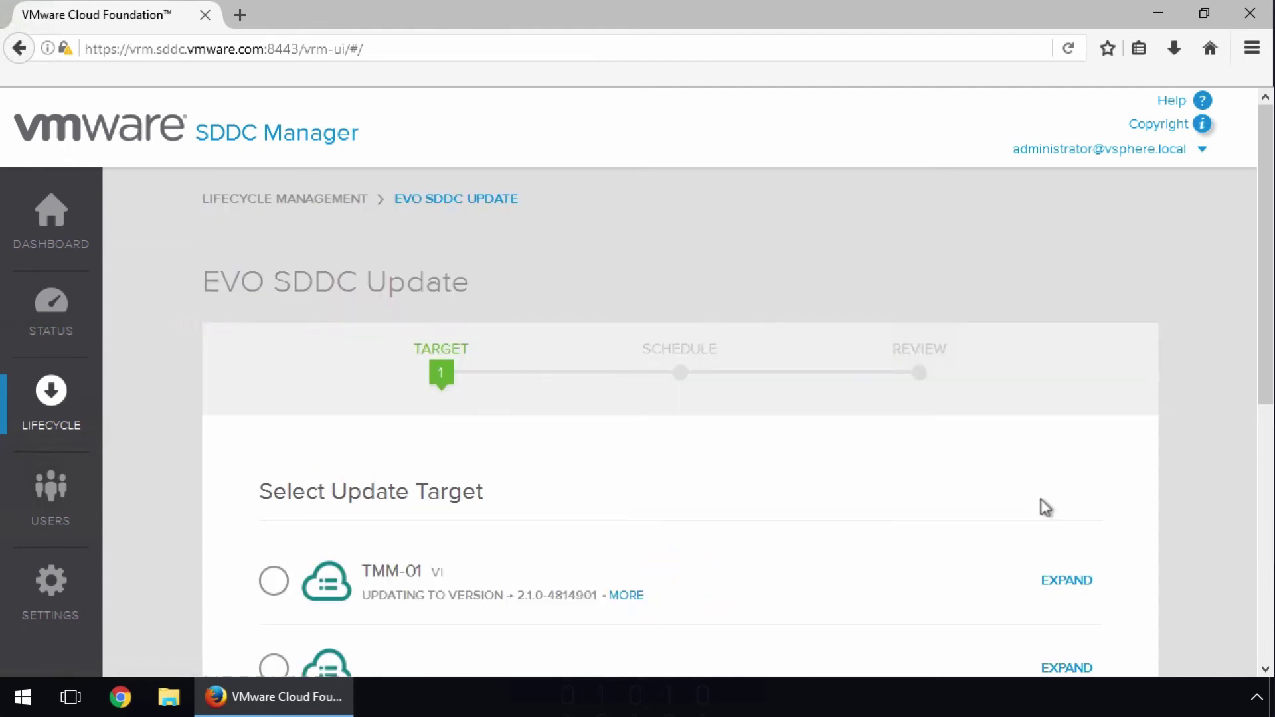
pyautogui.moveTo(1269, 418); pyautogui.dragTo(1272, 494)
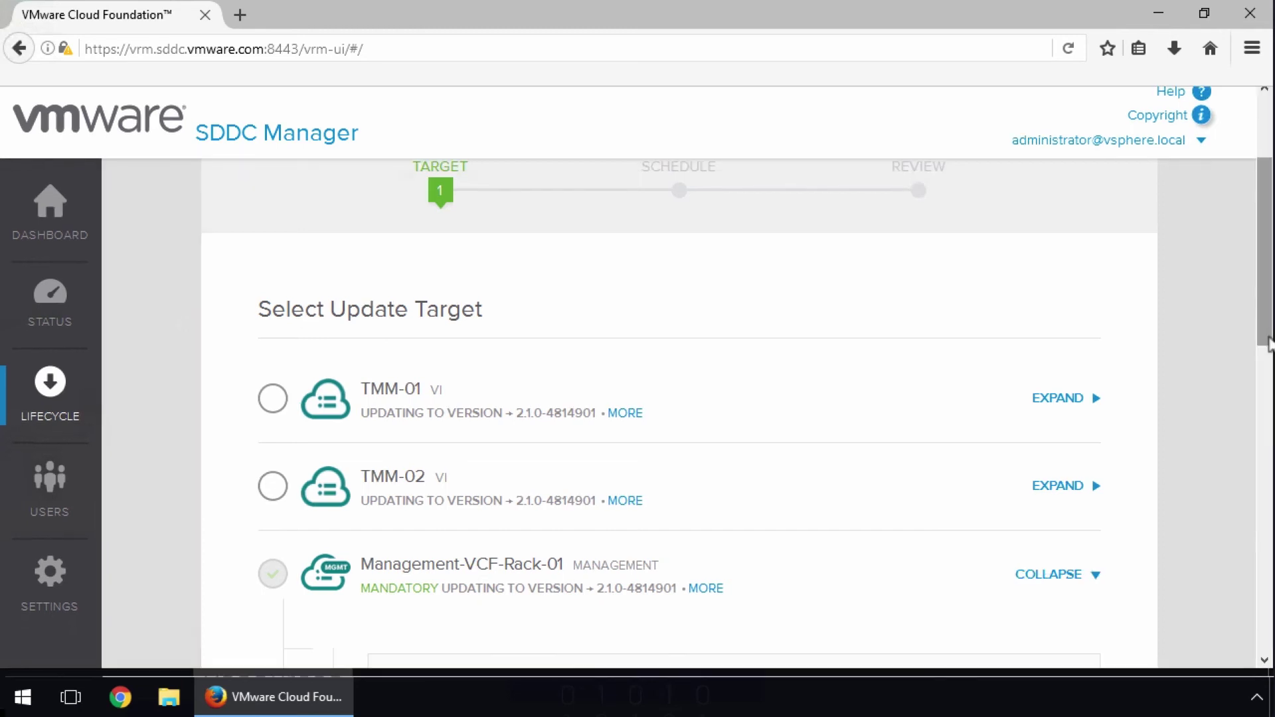
pyautogui.moveTo(1267, 335); pyautogui.dragTo(1267, 453)
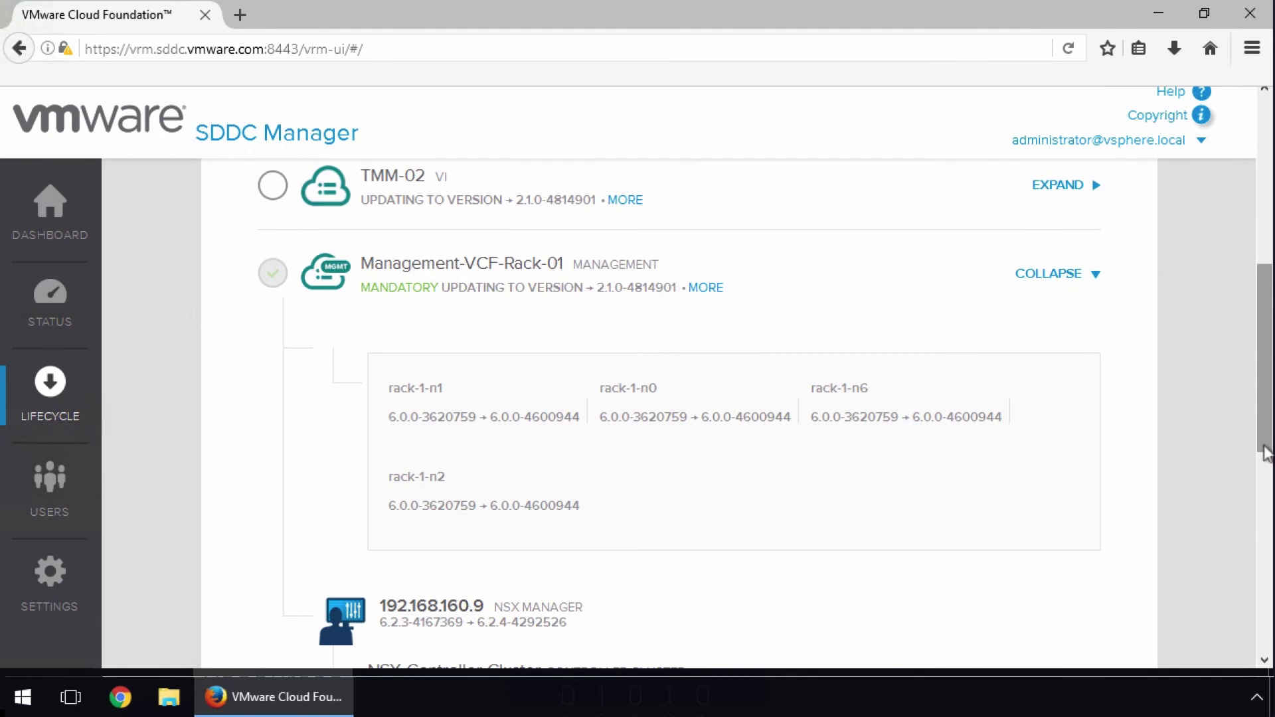
pyautogui.moveTo(1266, 454); pyautogui.dragTo(1265, 558)
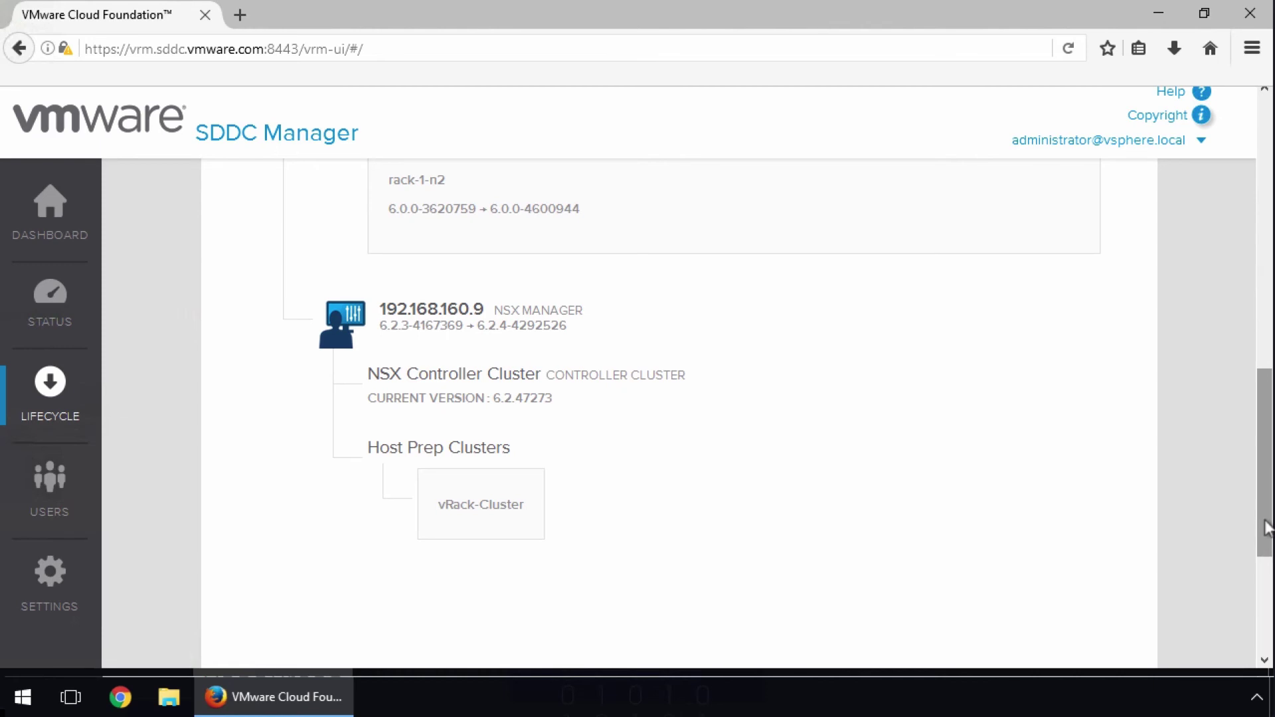
pyautogui.moveTo(1266, 527); pyautogui.dragTo(1266, 453)
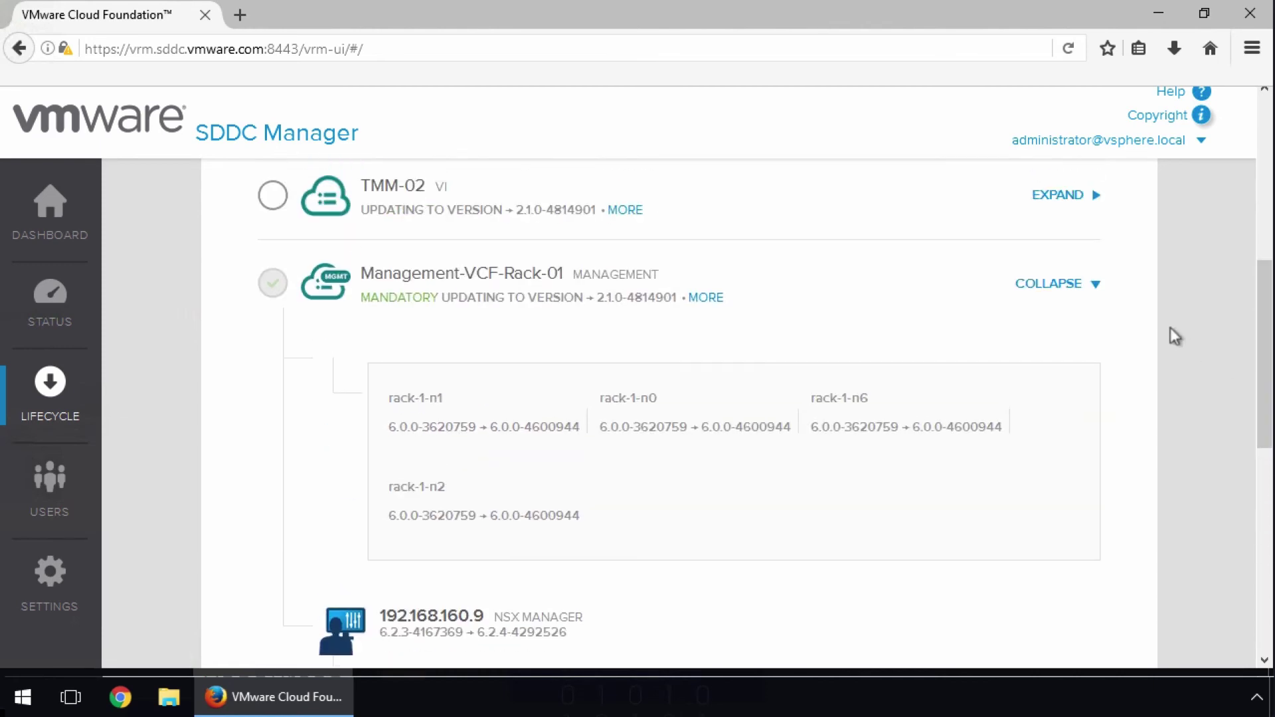
pyautogui.click(1093, 286)
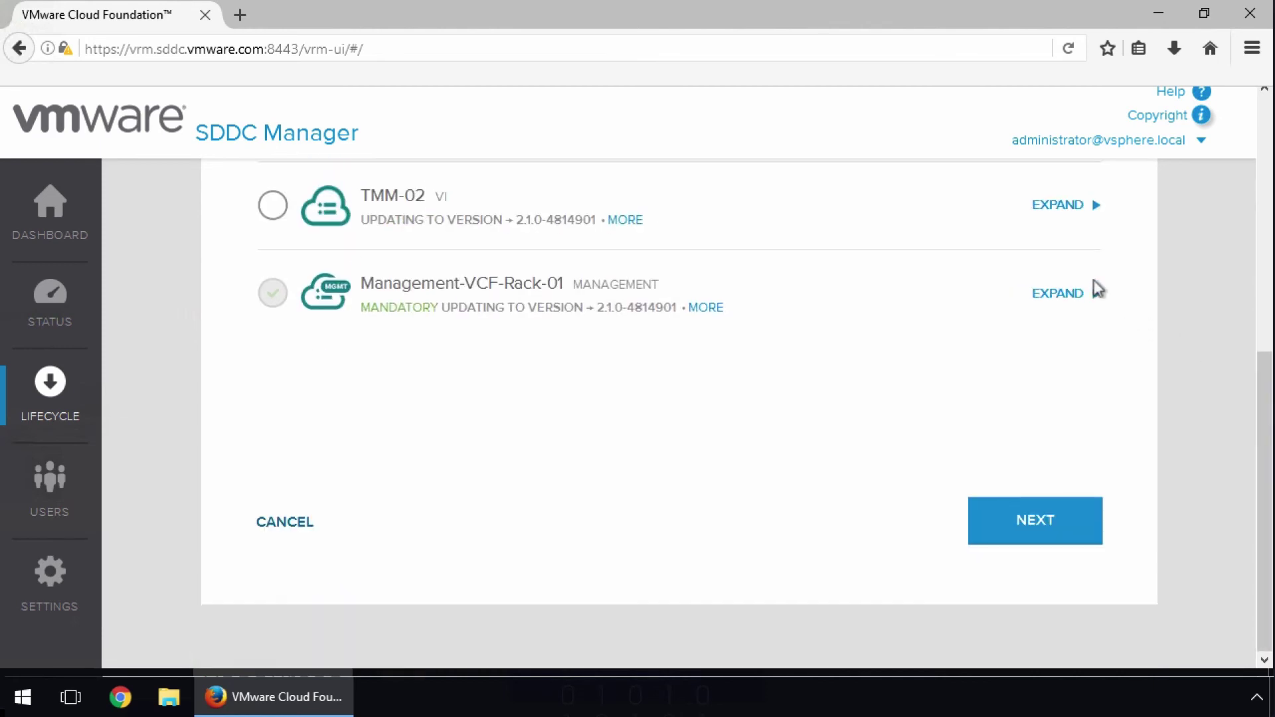
pyautogui.click(1034, 539)
pyautogui.click(1034, 539)
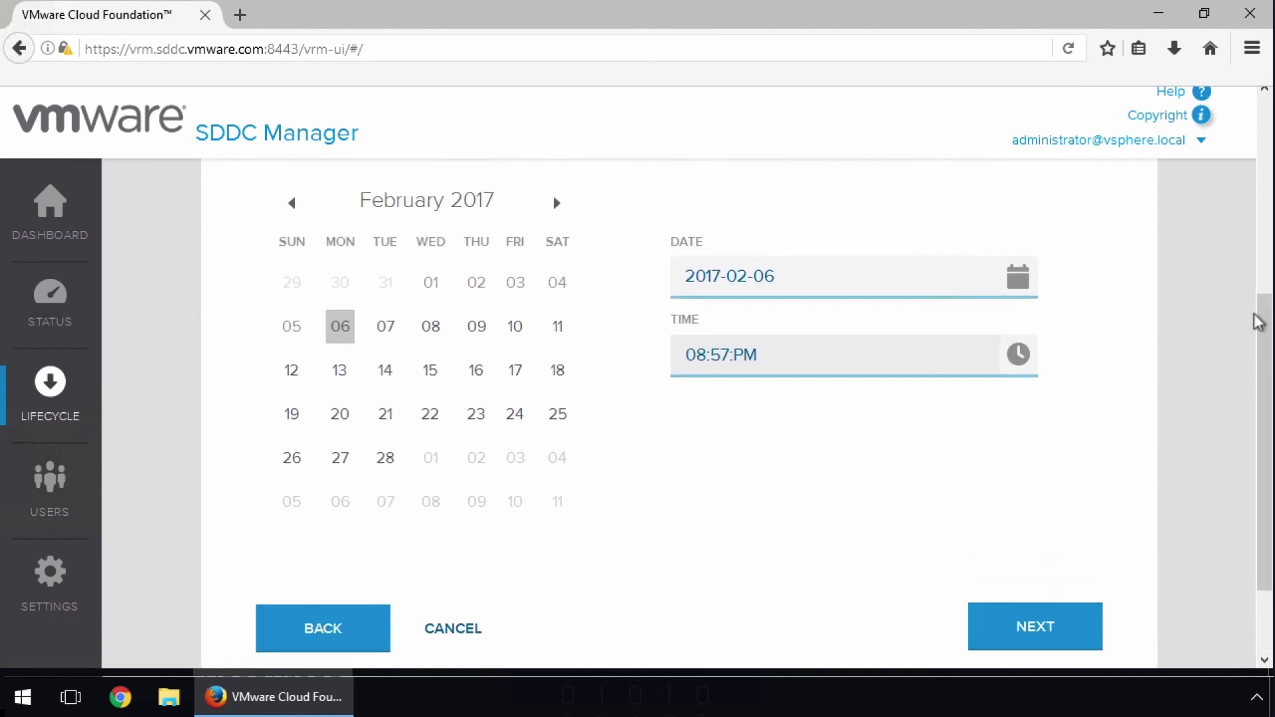
# Step: Schedule the update for 02/06/2017 8:57PM and follow its details until Management-VCF-Rack-01 shows Completed
pyautogui.click(1033, 606)
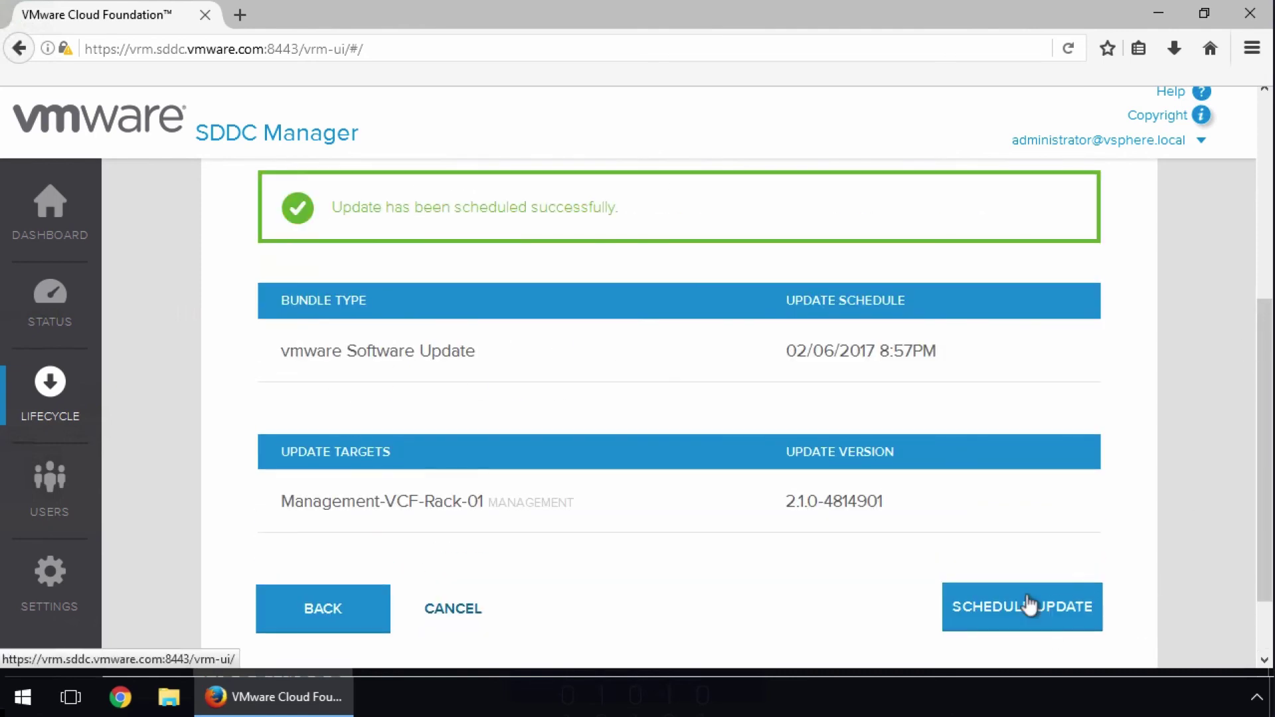
pyautogui.click(262, 357)
pyautogui.click(1086, 441)
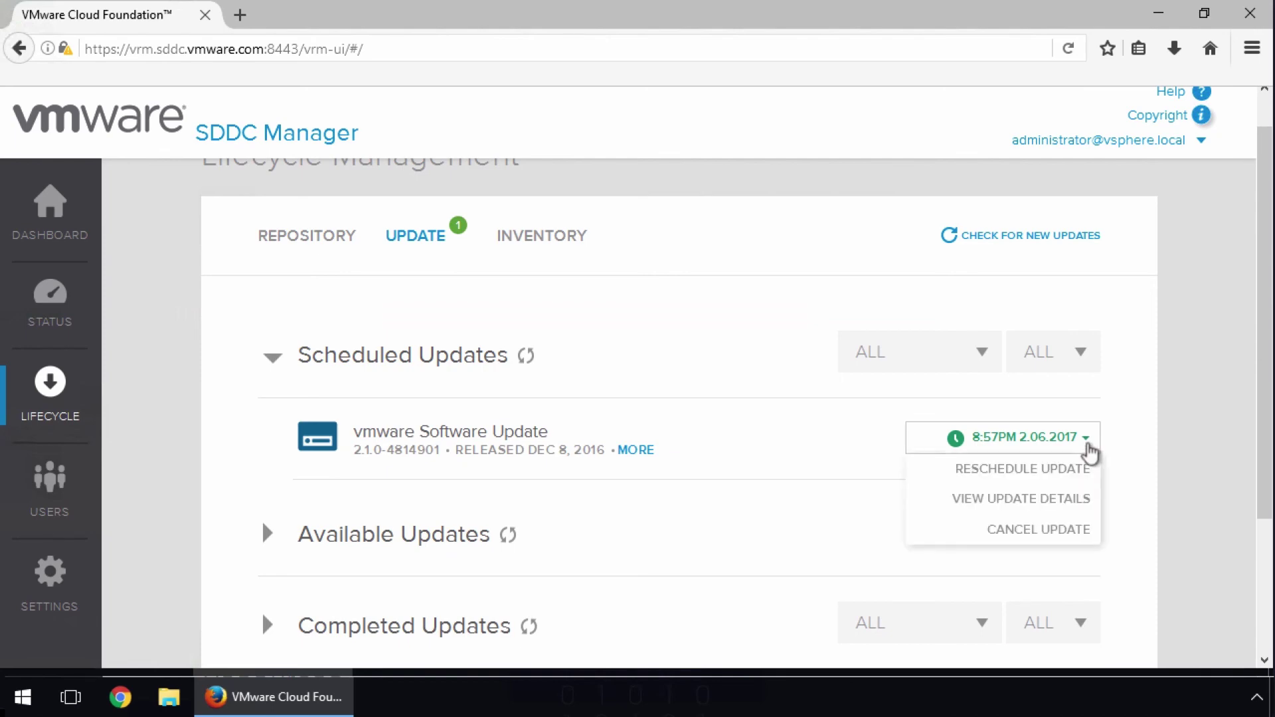
pyautogui.click(1081, 499)
pyautogui.click(1052, 418)
pyautogui.scroll(-2, 1265, 395)
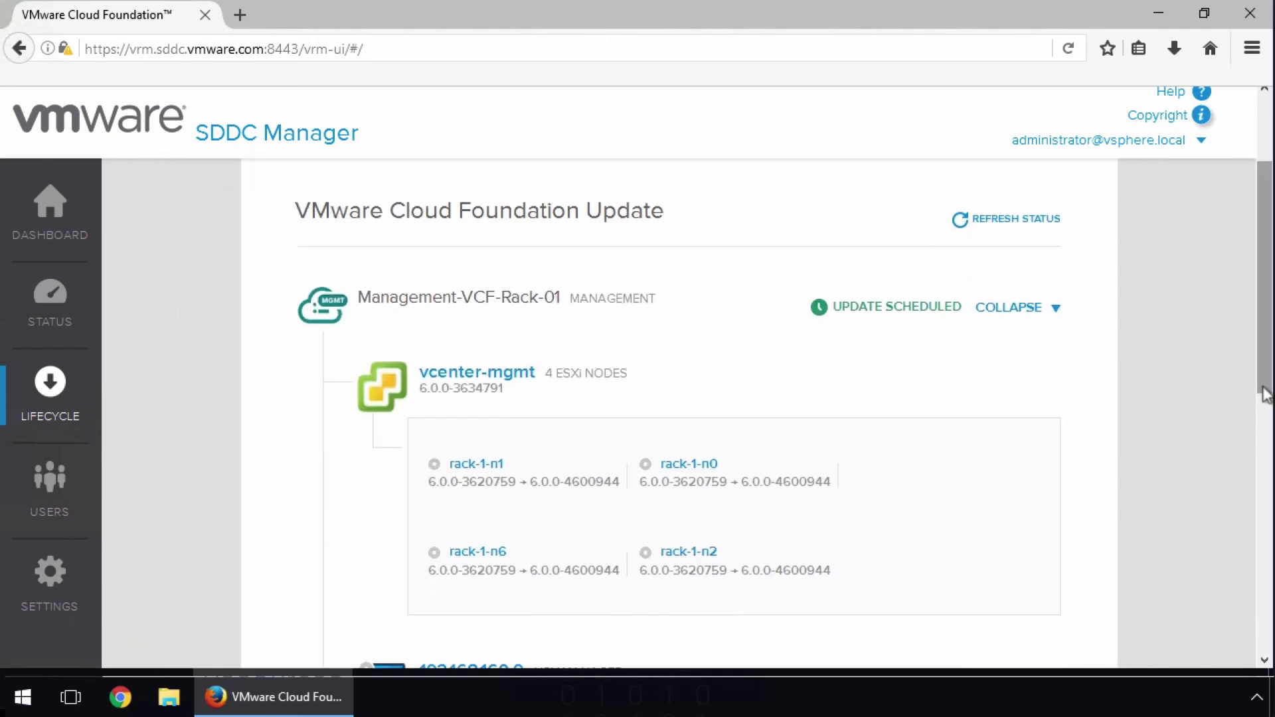
pyautogui.scroll(-5, 1265, 395)
pyautogui.scroll(6, 1268, 368)
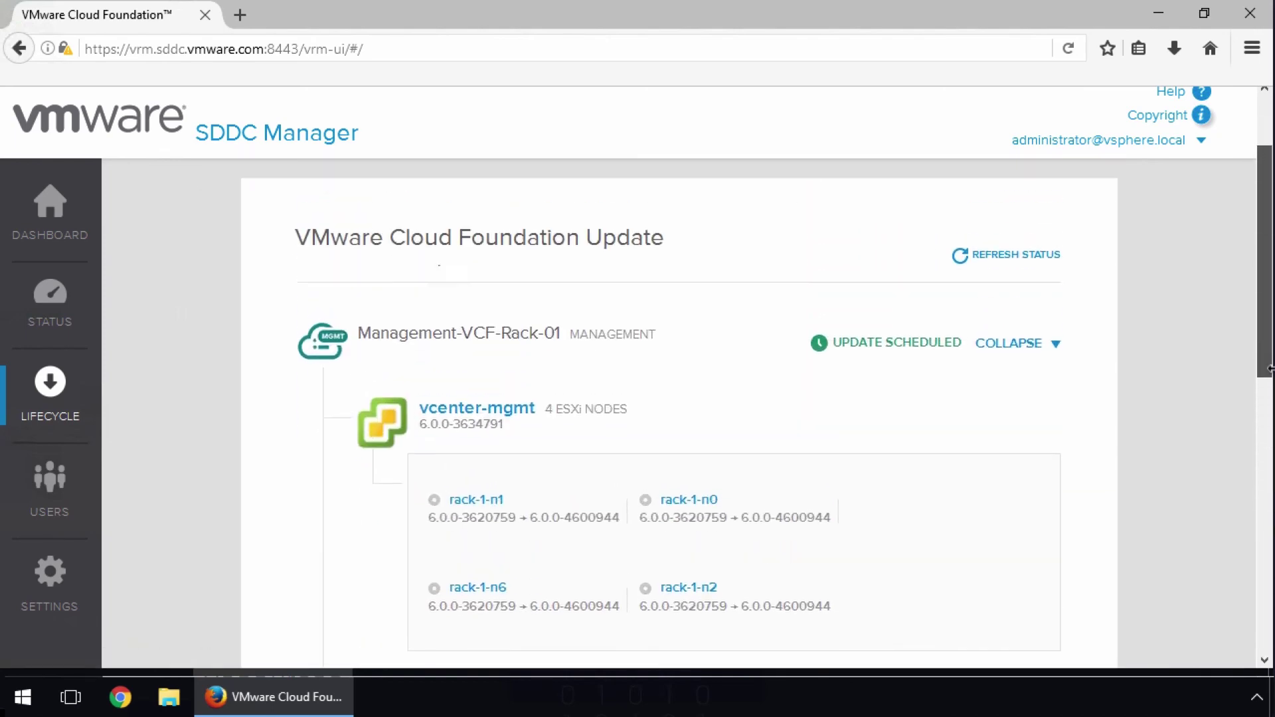
pyautogui.scroll(3, 1268, 369)
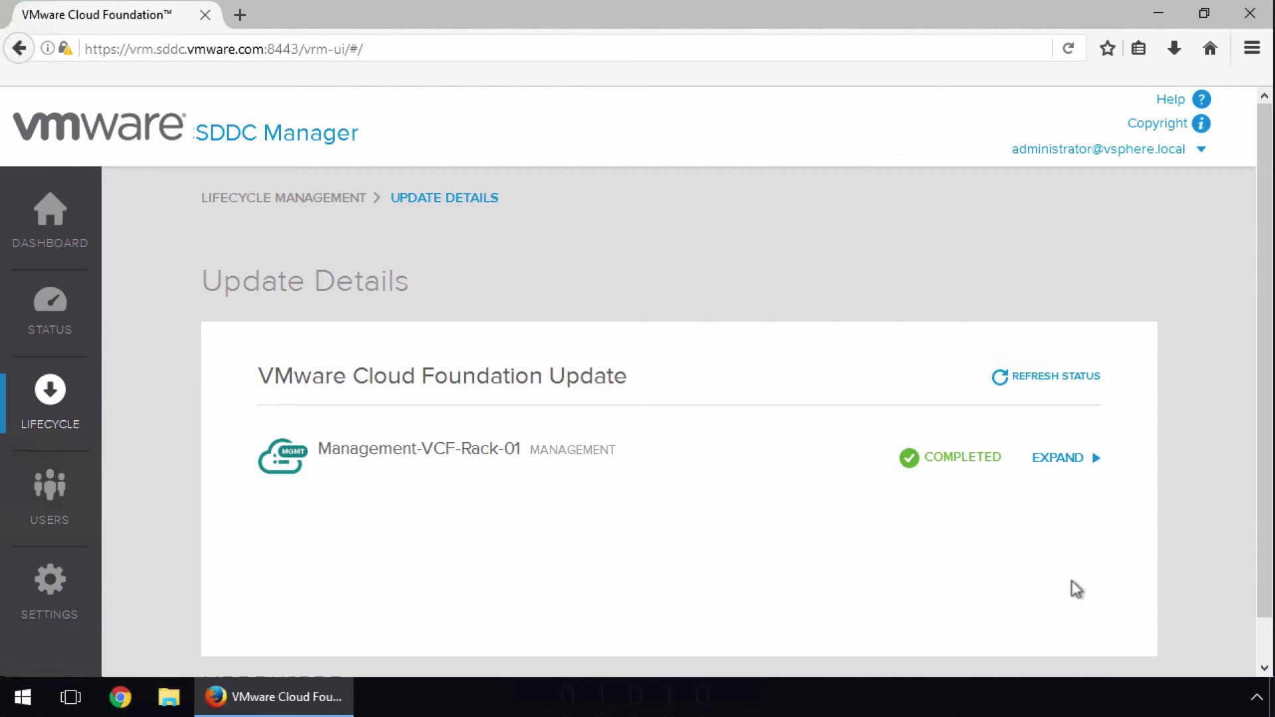
# Step: Verify all four ESXi nodes show 6.0.0-4600944, then return to the Dashboard
pyautogui.click(1095, 459)
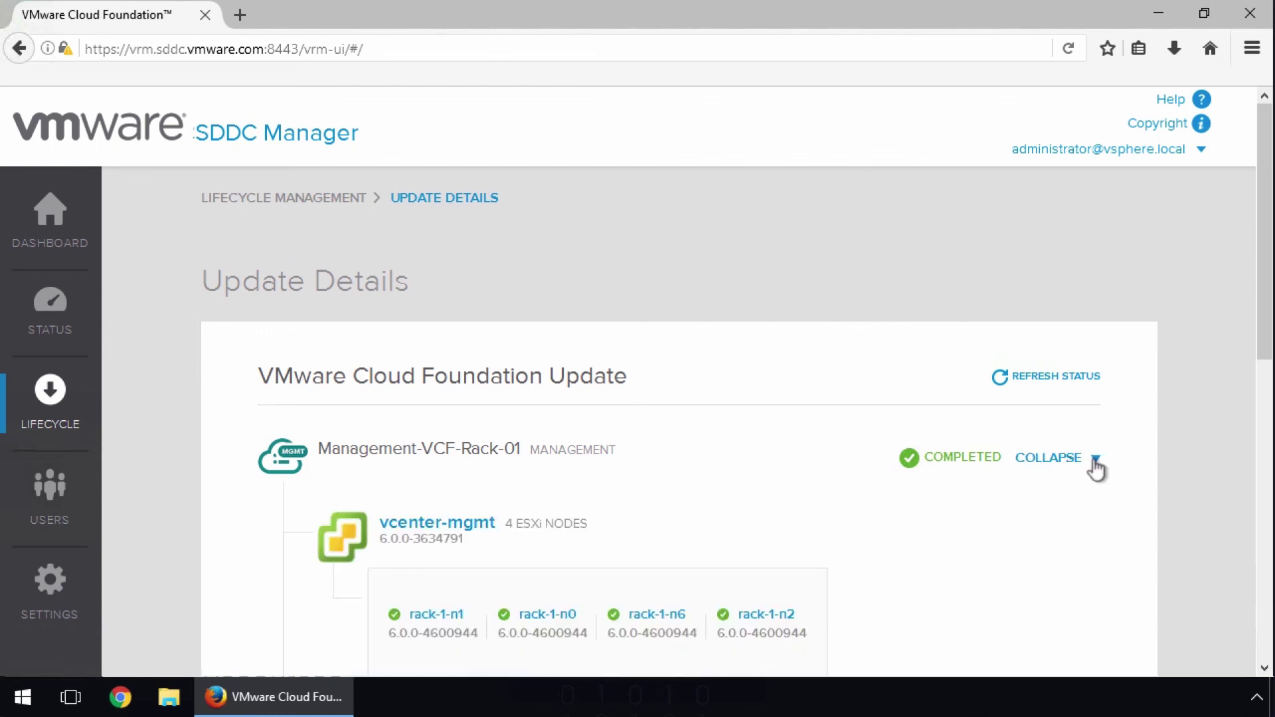
pyautogui.moveTo(1267, 354)
pyautogui.mouseDown()
pyautogui.moveTo(1268, 470)
pyautogui.moveTo(1268, 354)
pyautogui.mouseUp()
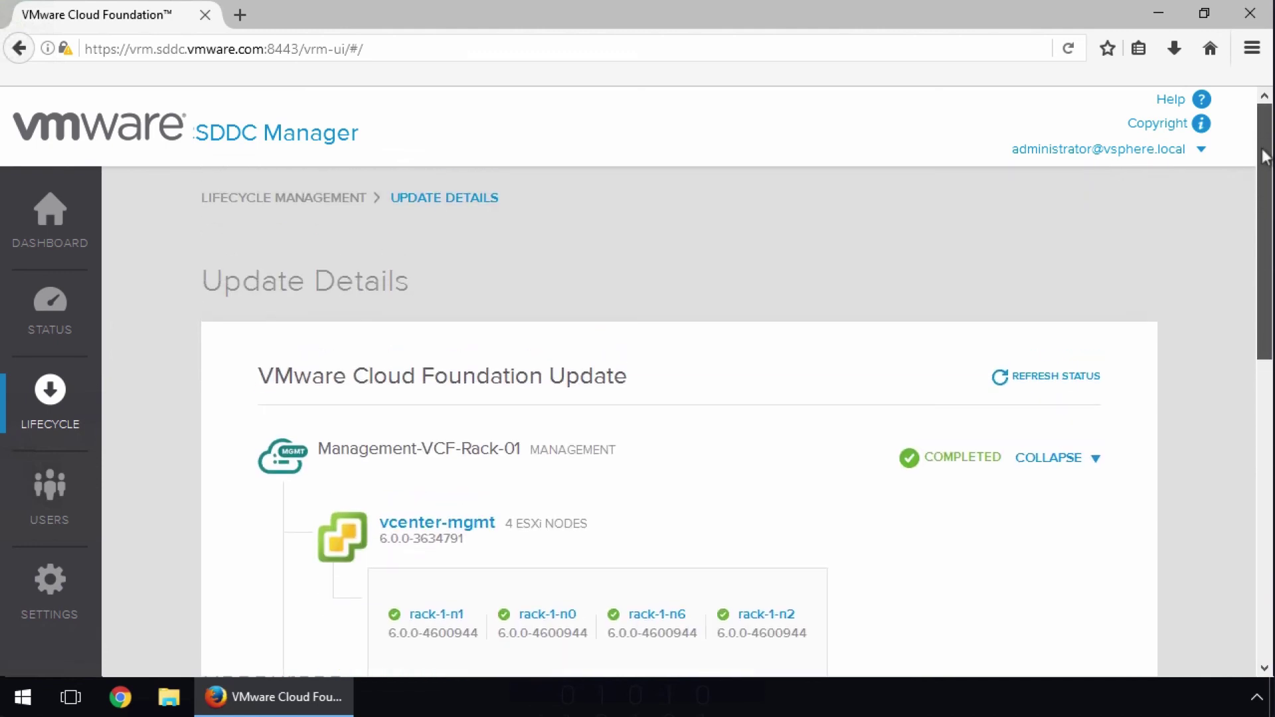
pyautogui.click(1094, 465)
pyautogui.click(51, 225)
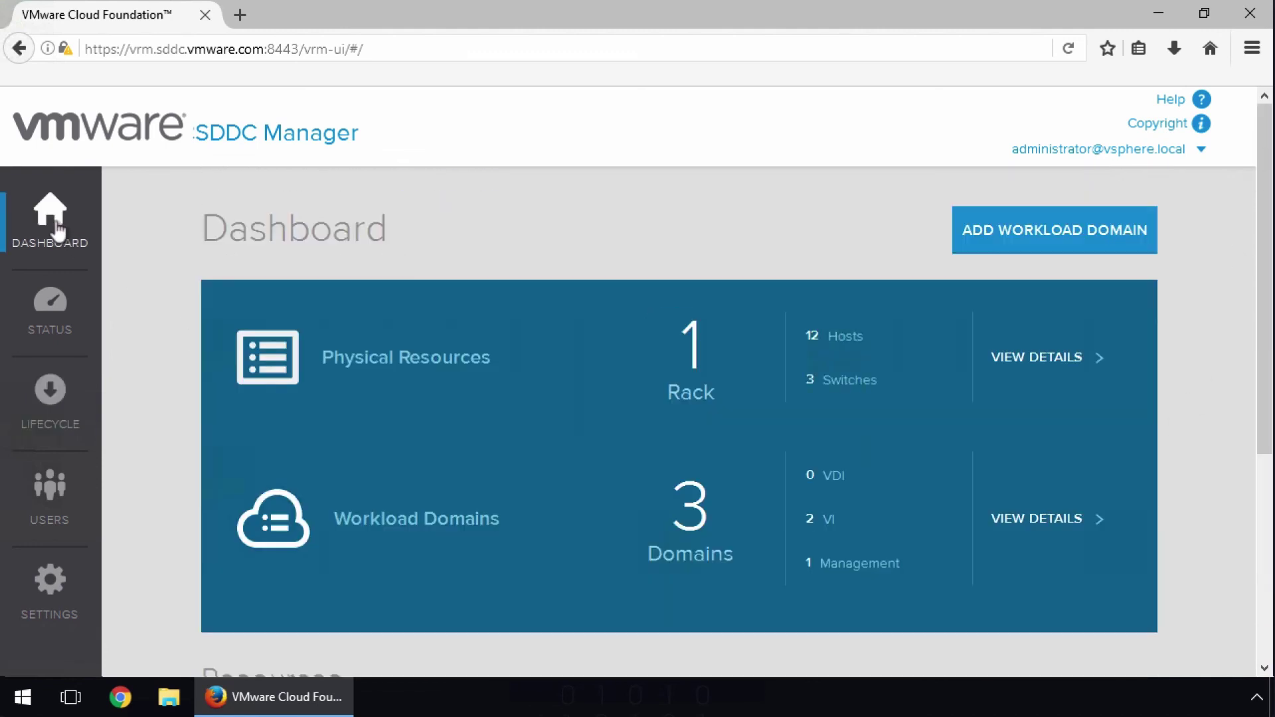